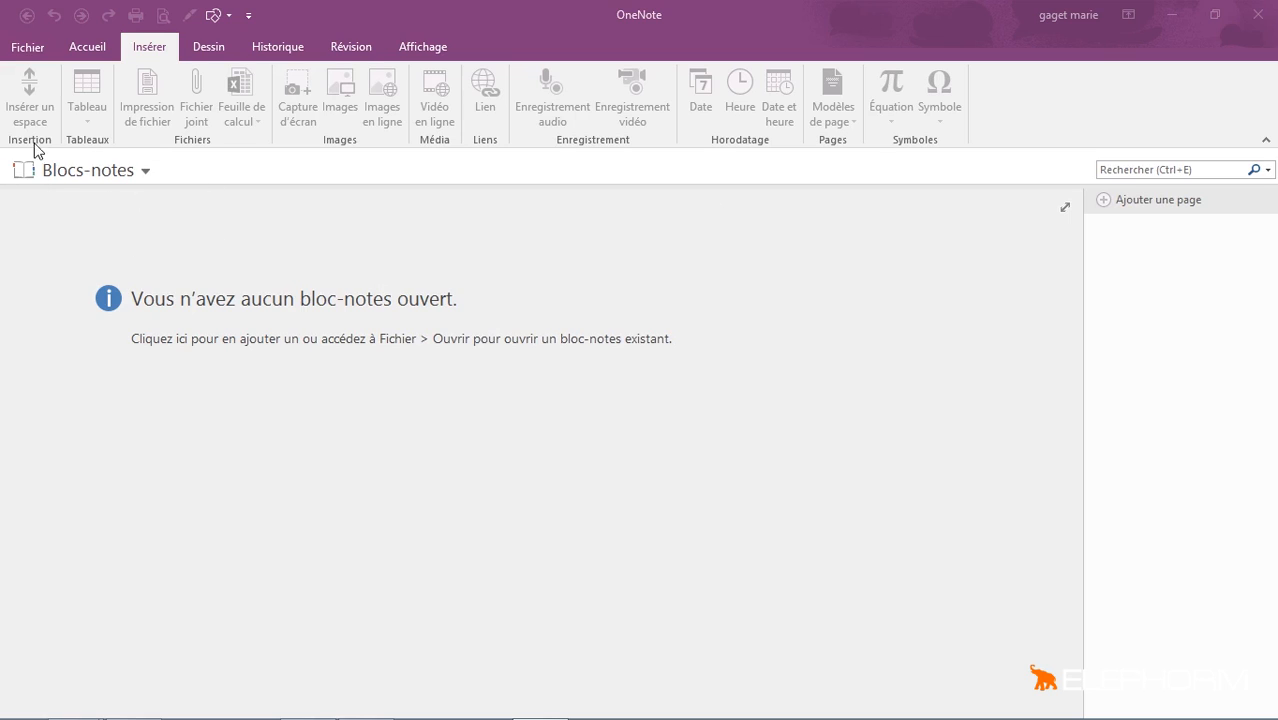
left_click(146, 173)
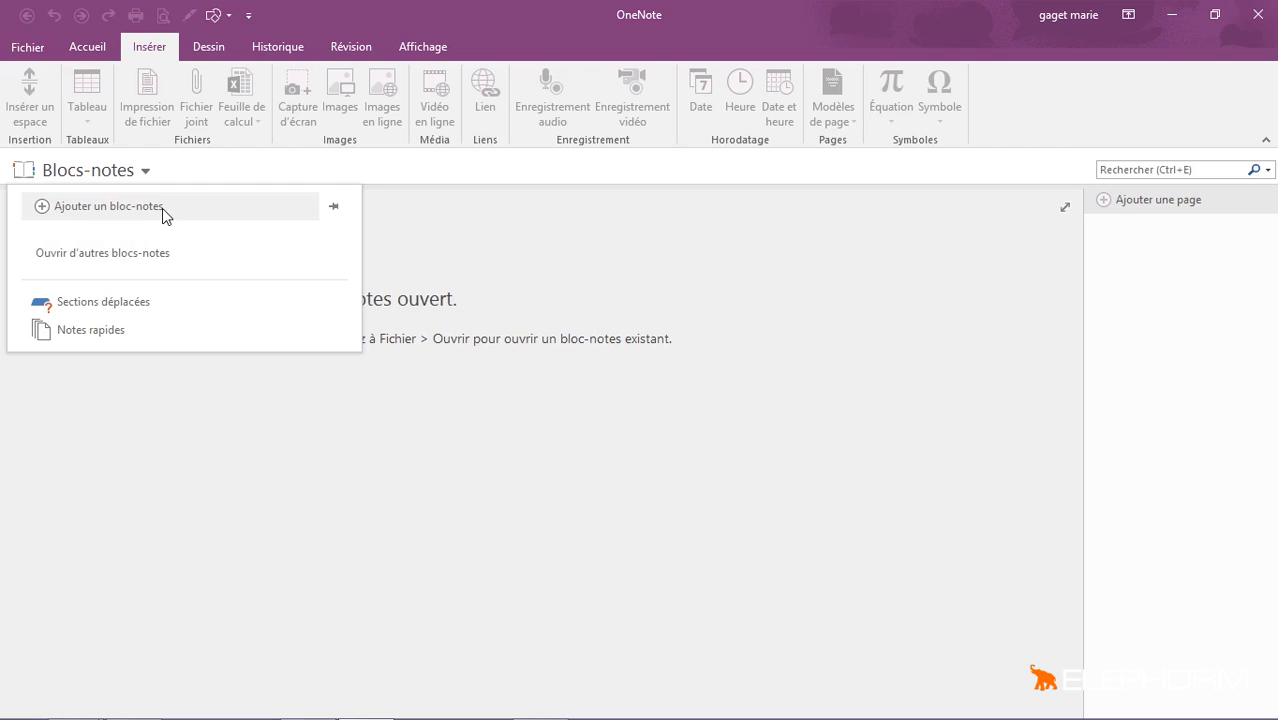
left_click(30, 51)
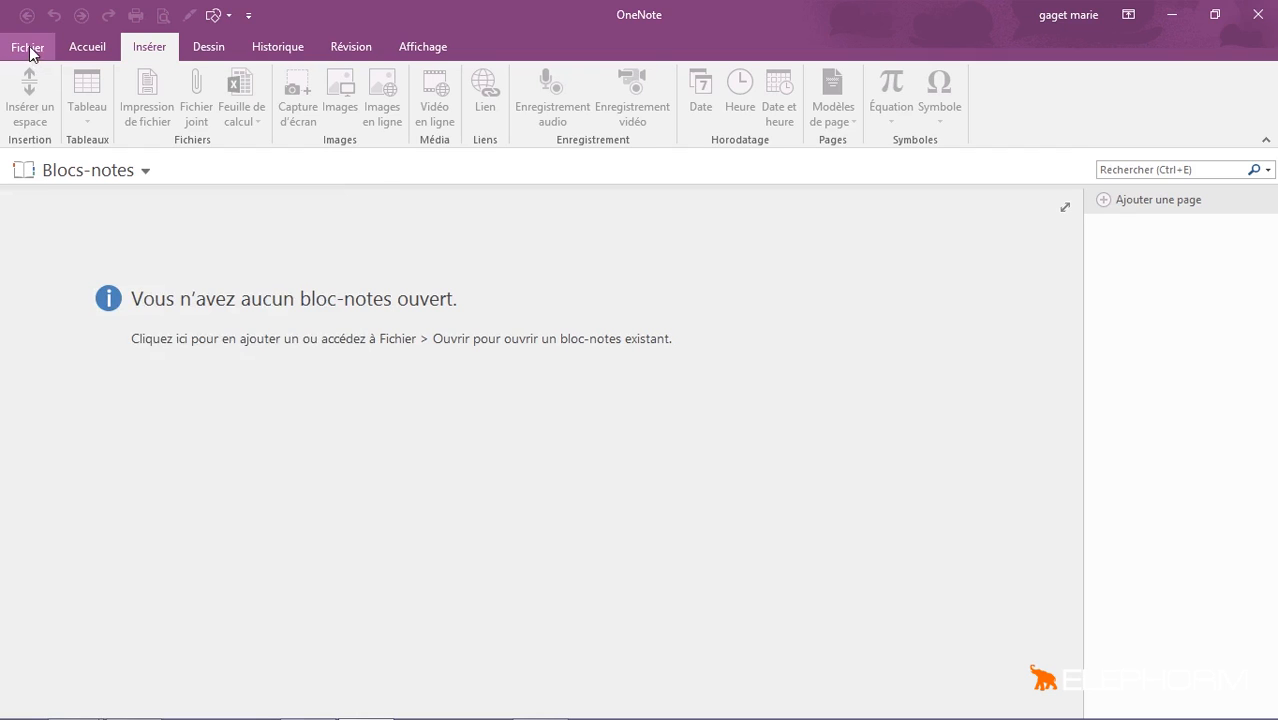
left_click(29, 51)
left_click(29, 46)
left_click(29, 48)
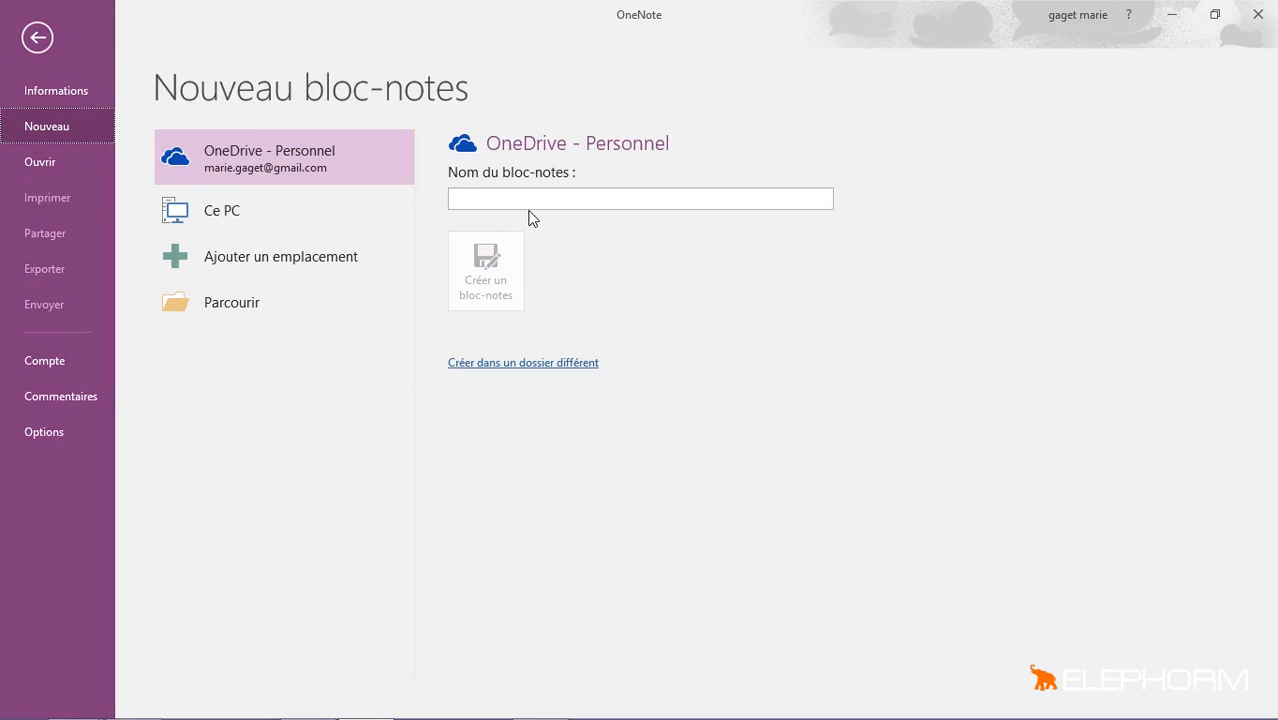
left_click(534, 204)
left_click(36, 40)
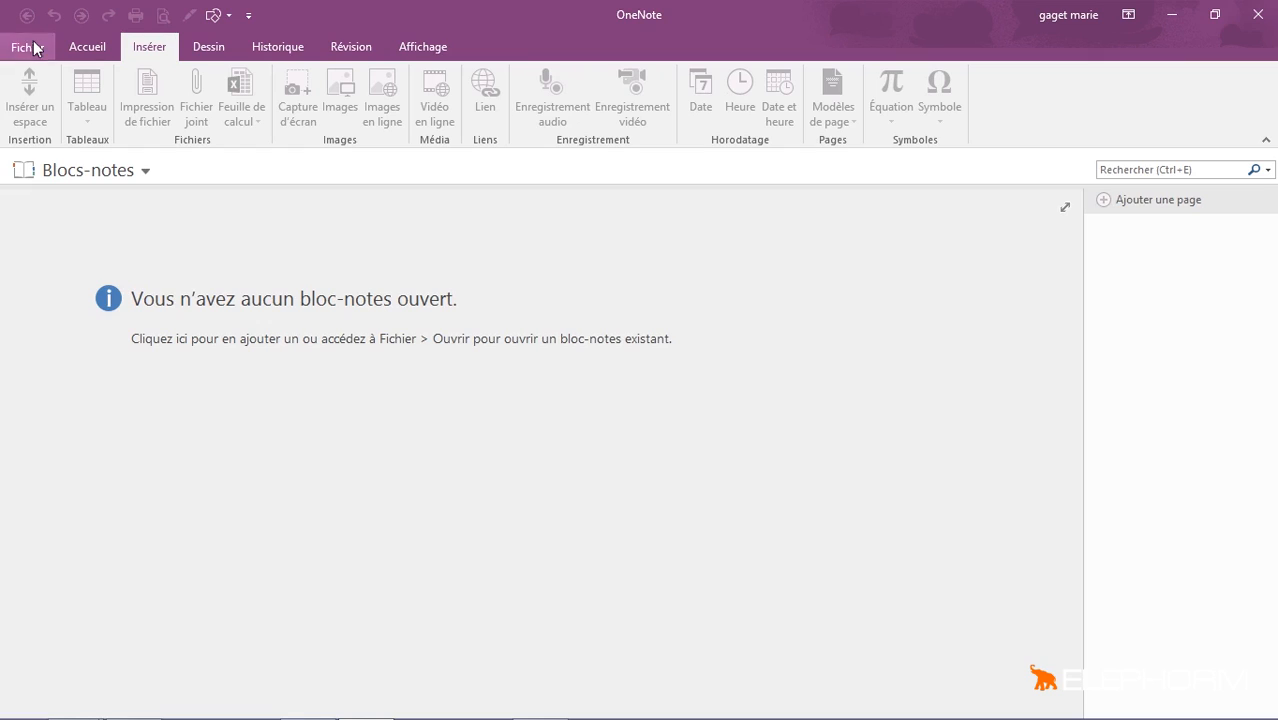
Step: Start a new notebook on OneDrive - Personnel and name it FormationMarie
left_click(143, 172)
left_click(125, 212)
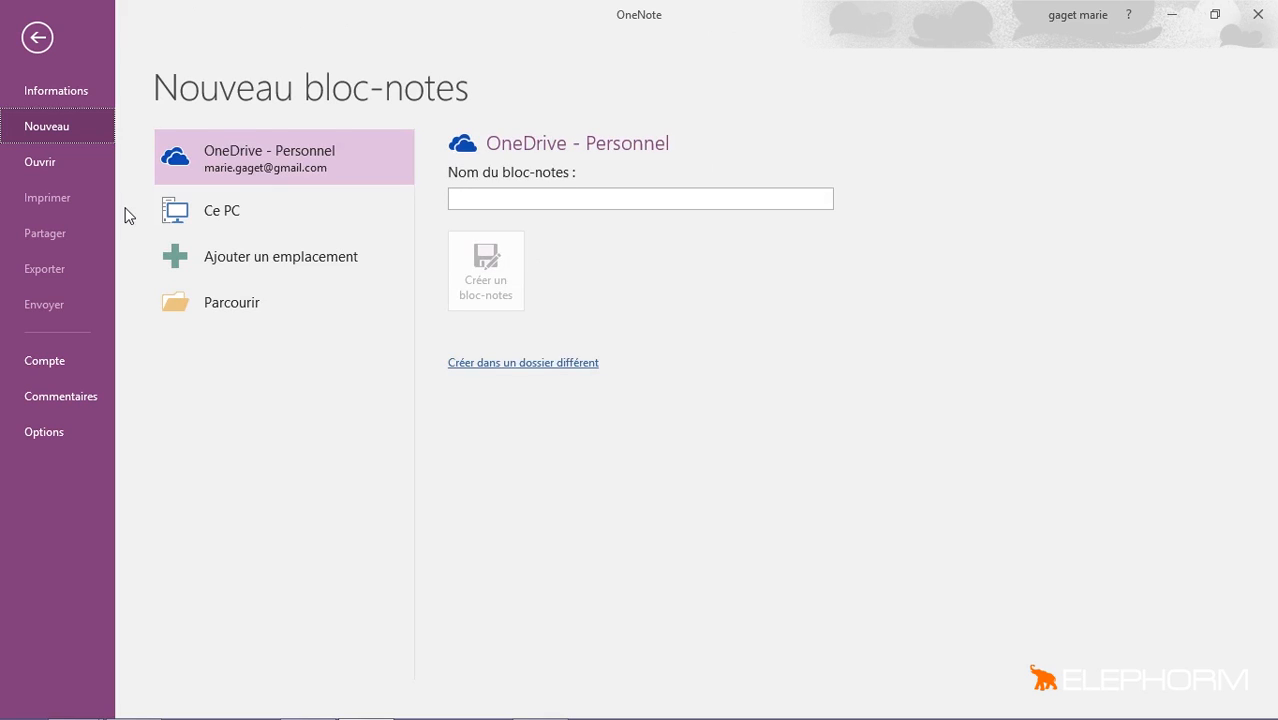
left_click(544, 201)
type("Formation")
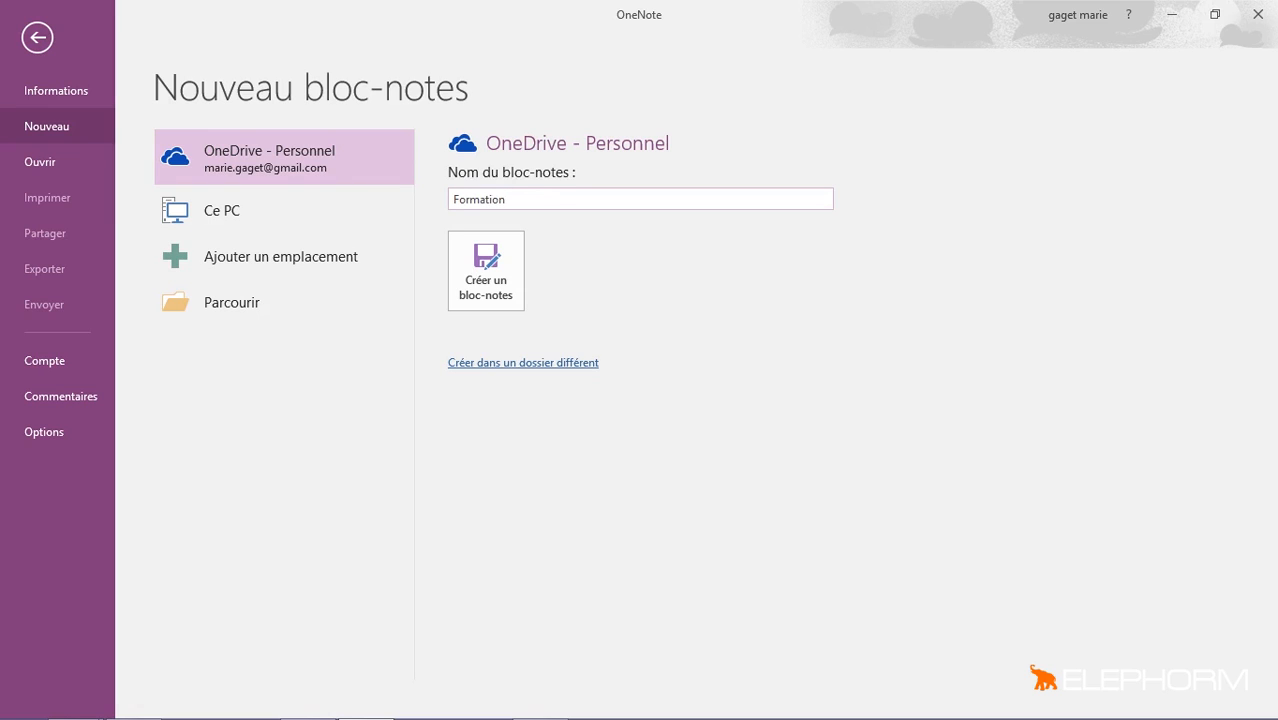
type("Marie")
Step: Examine the other storage options for the notebook: Ce PC, Ajouter un emplacement and Parcourir, including the folder browser
left_click(231, 220)
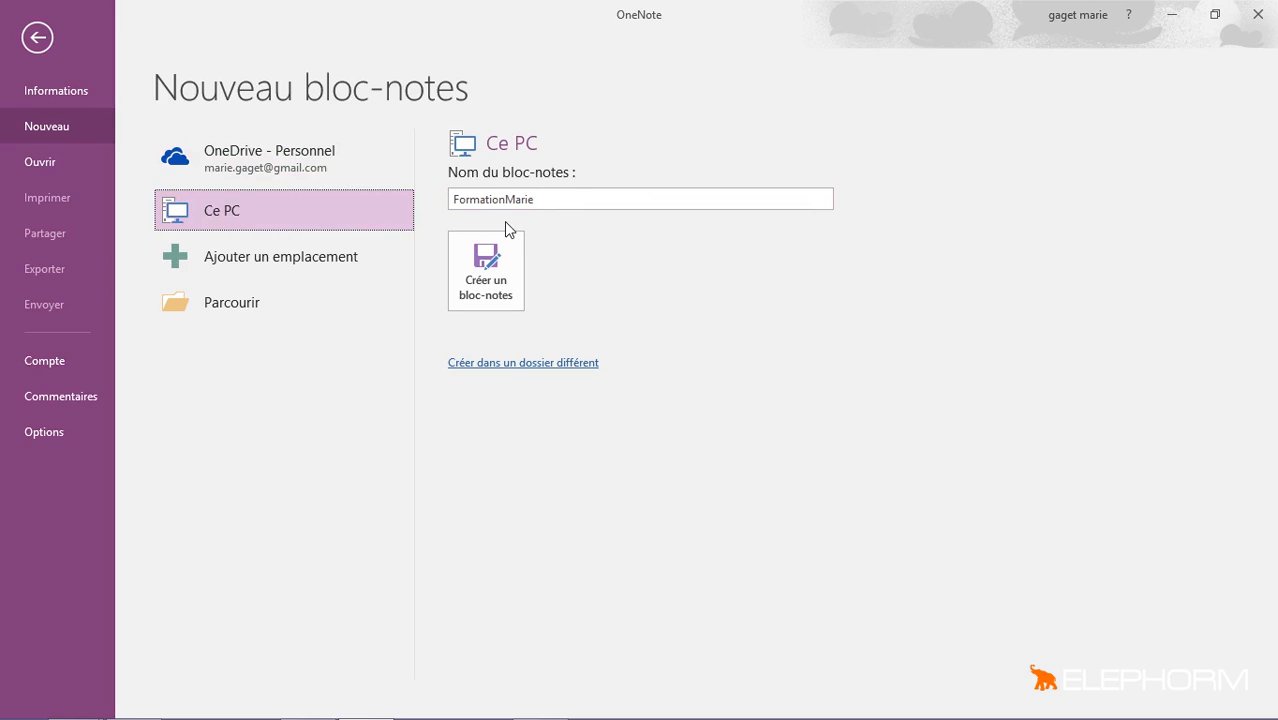
left_click(301, 256)
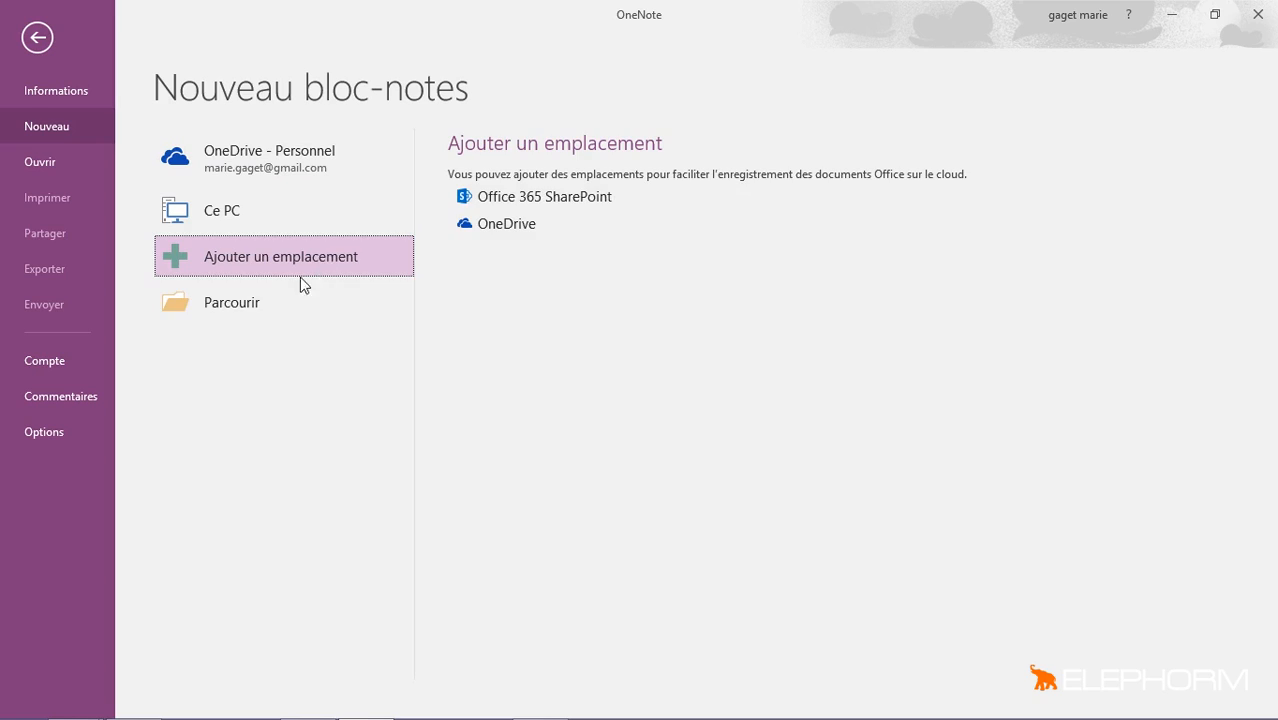
left_click(250, 304)
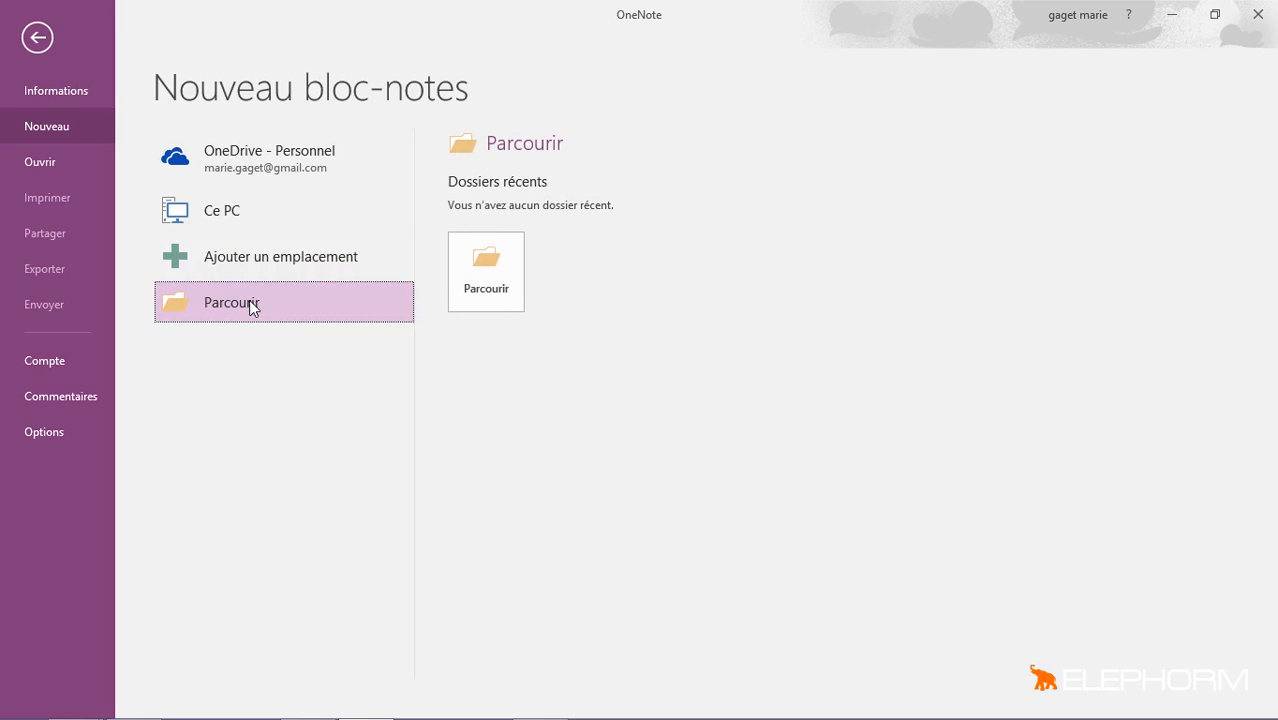
left_click(487, 258)
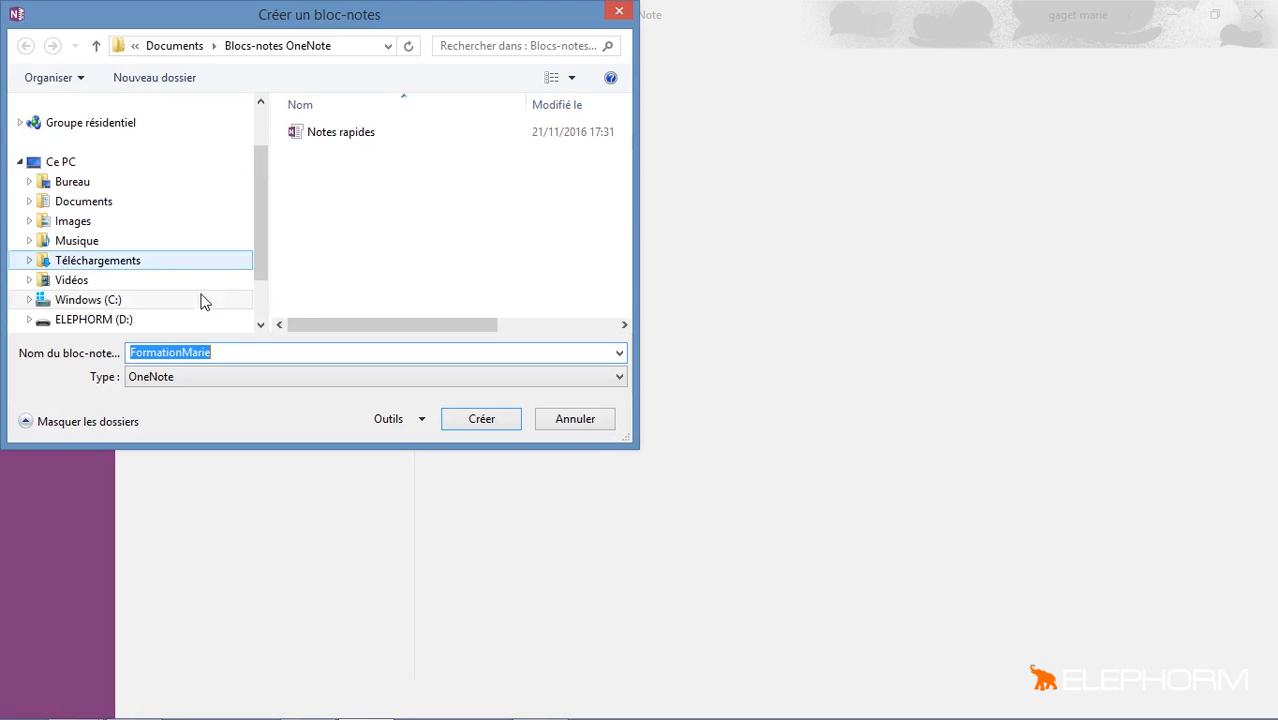
left_click_drag(262, 237, 262, 292)
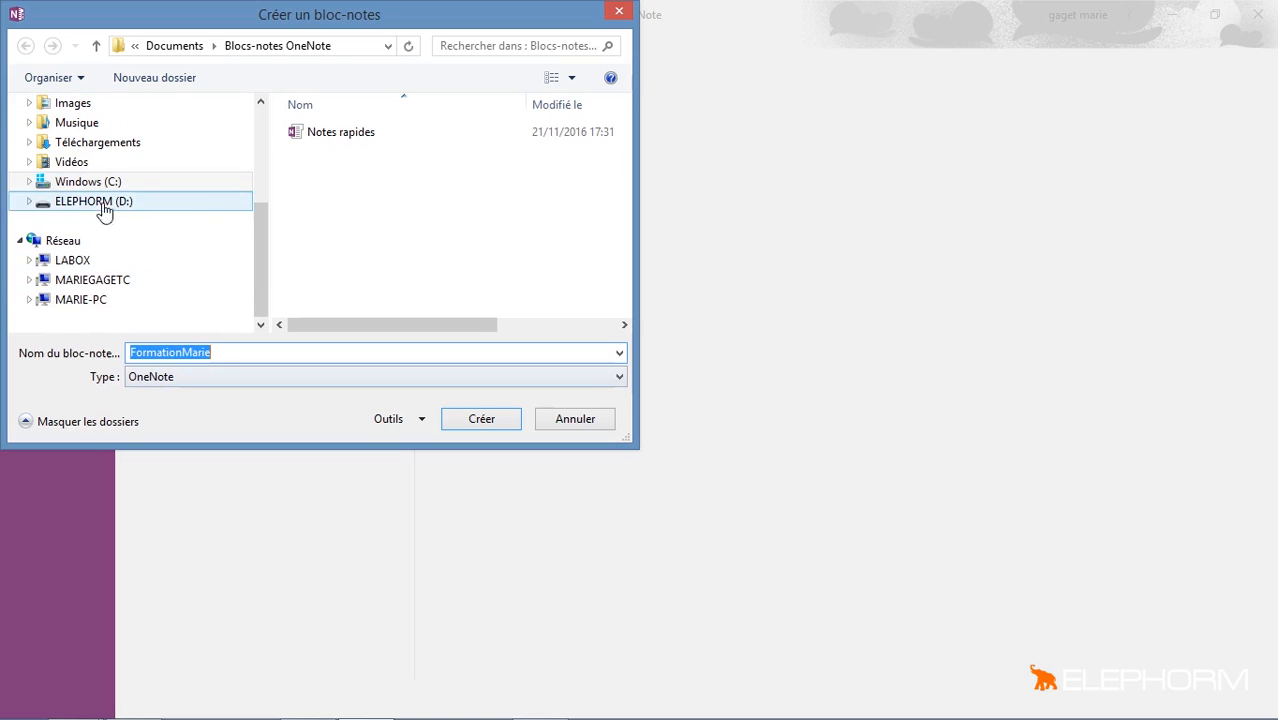
left_click(588, 420)
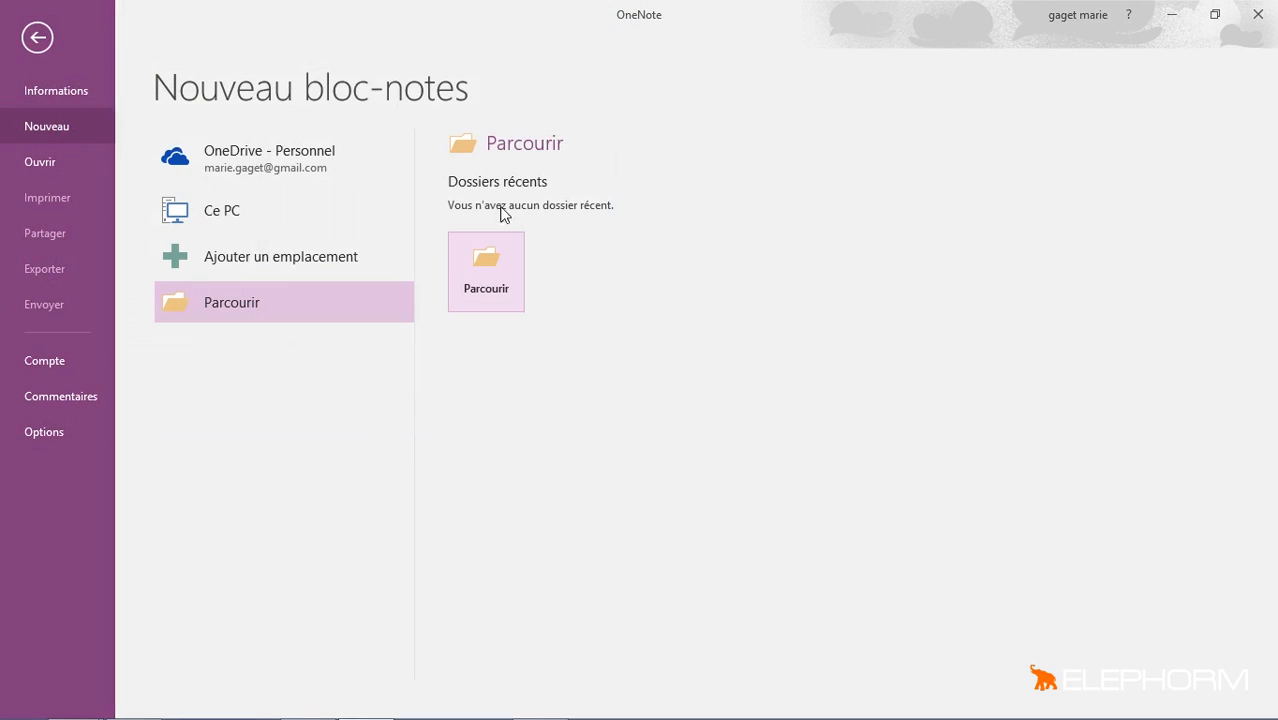
Step: Create the FormationMarie notebook in OneDrive - Personnel and postpone sharing it with other people
left_click(247, 165)
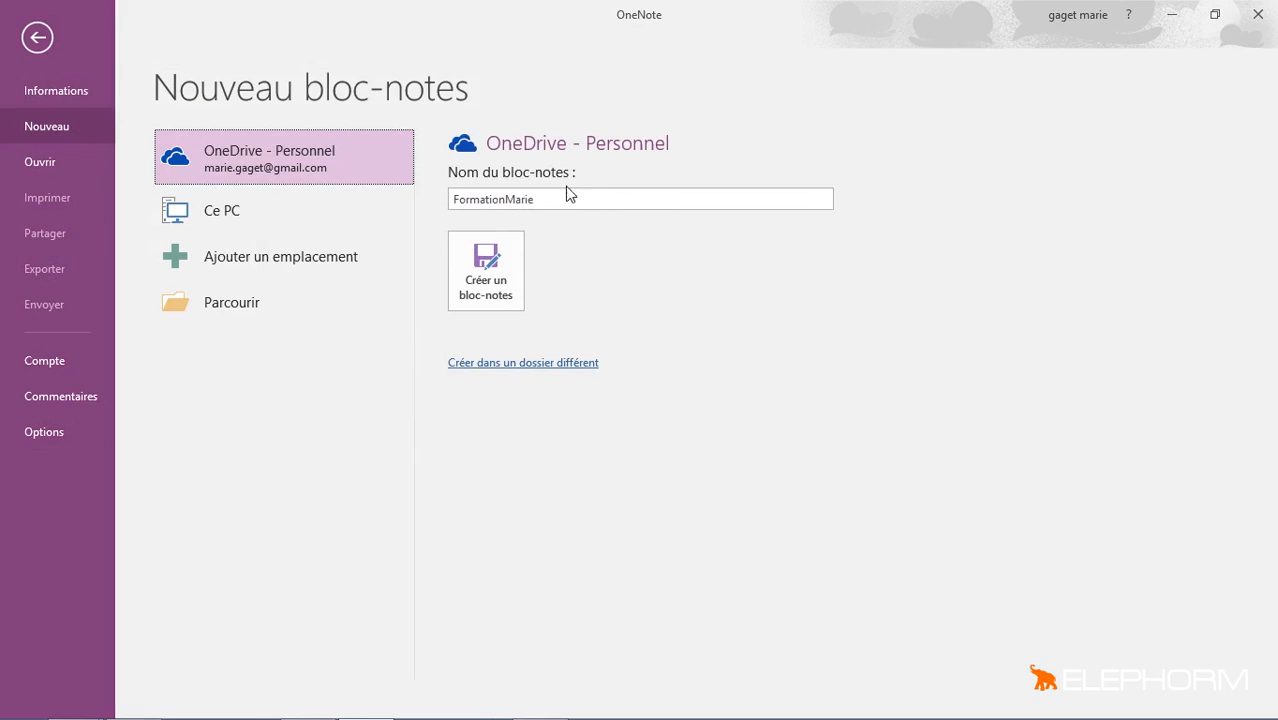
left_click(497, 265)
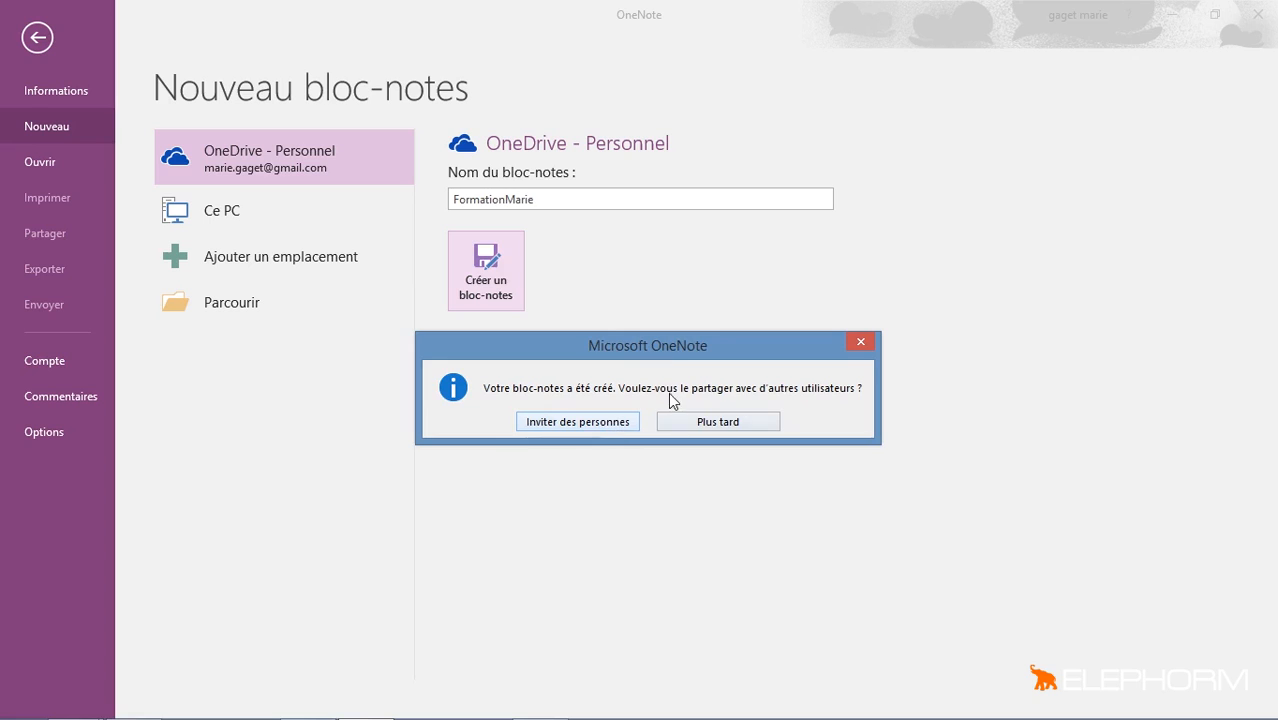
left_click_drag(670, 344, 808, 271)
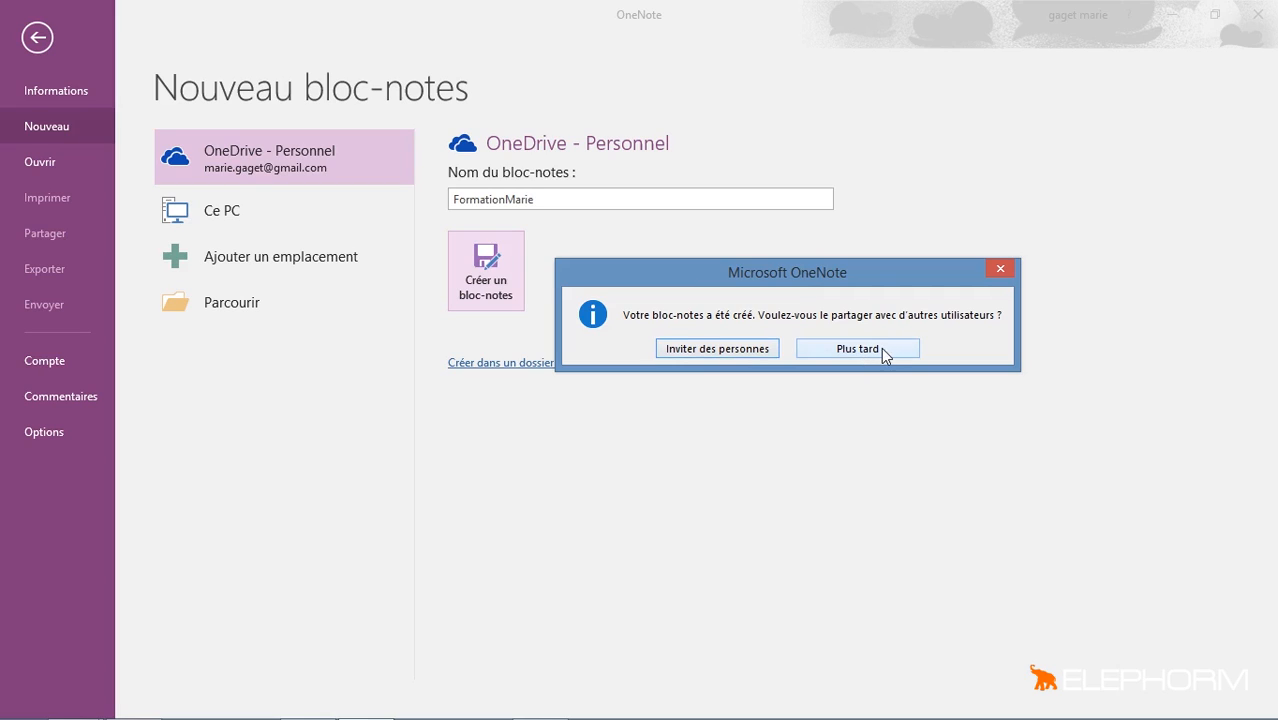
left_click(855, 350)
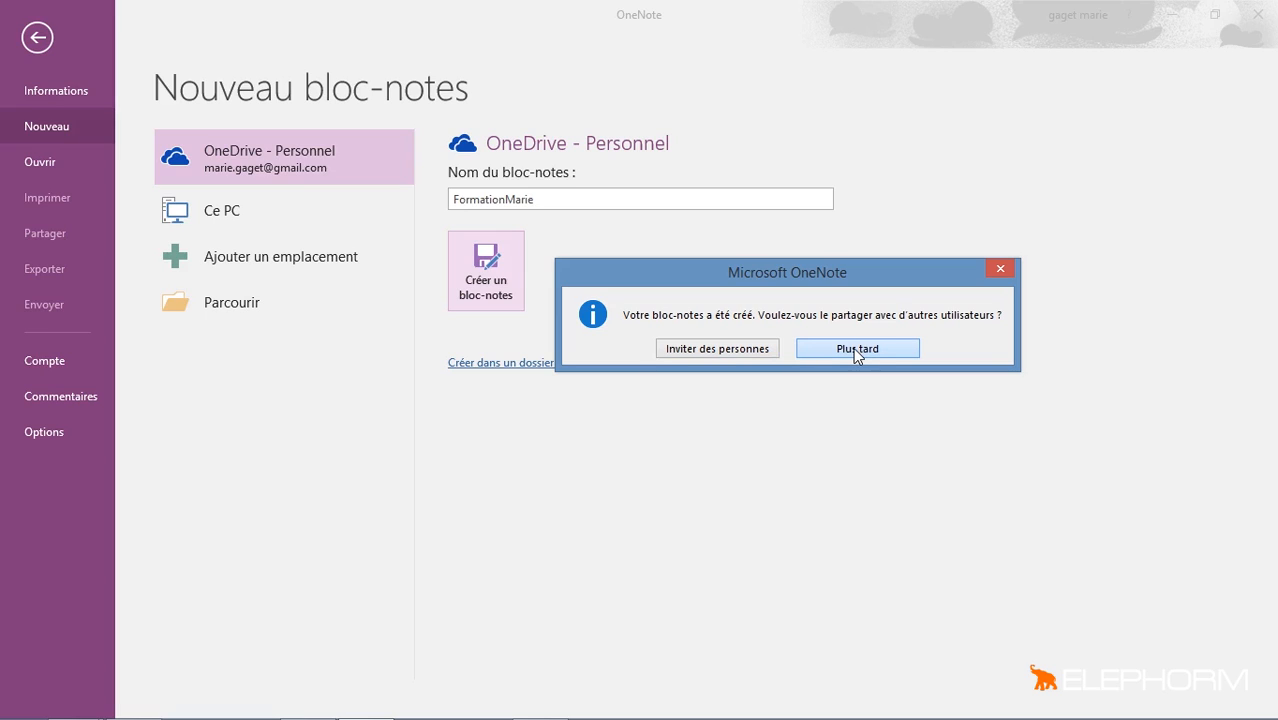
left_click(857, 349)
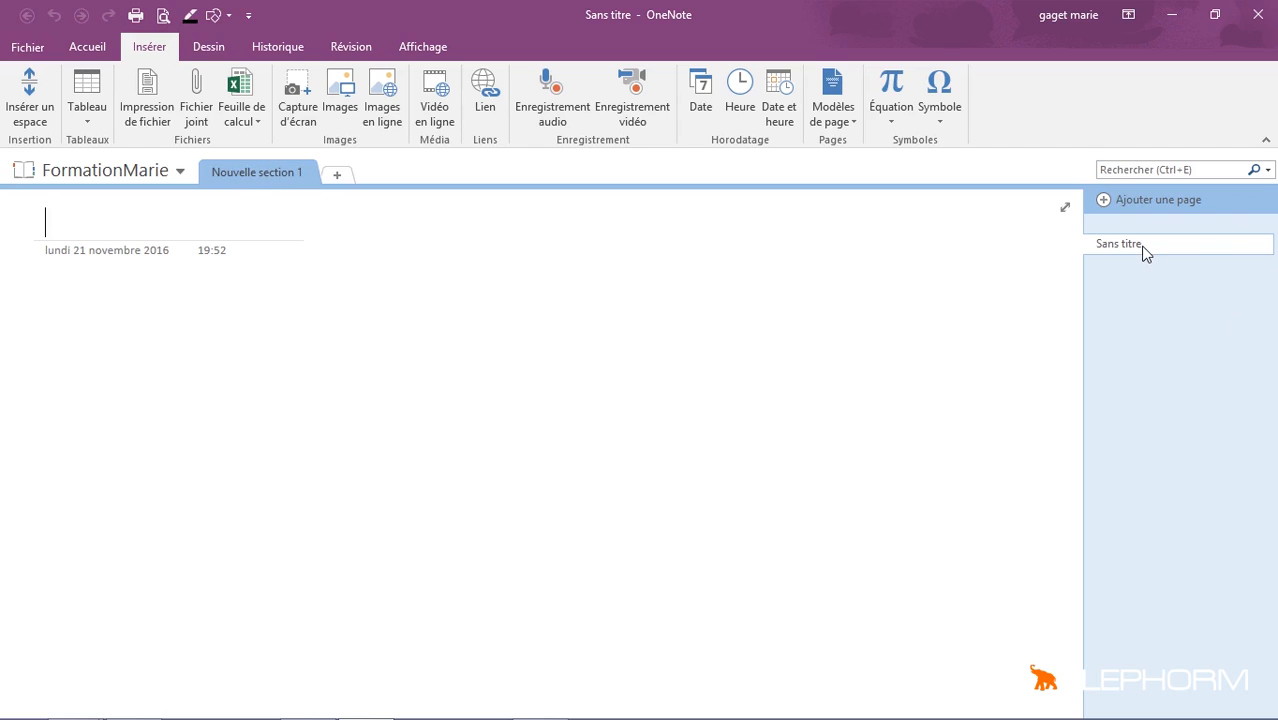
Step: Rename the notebook's first section as Bureautique
right_click(278, 178)
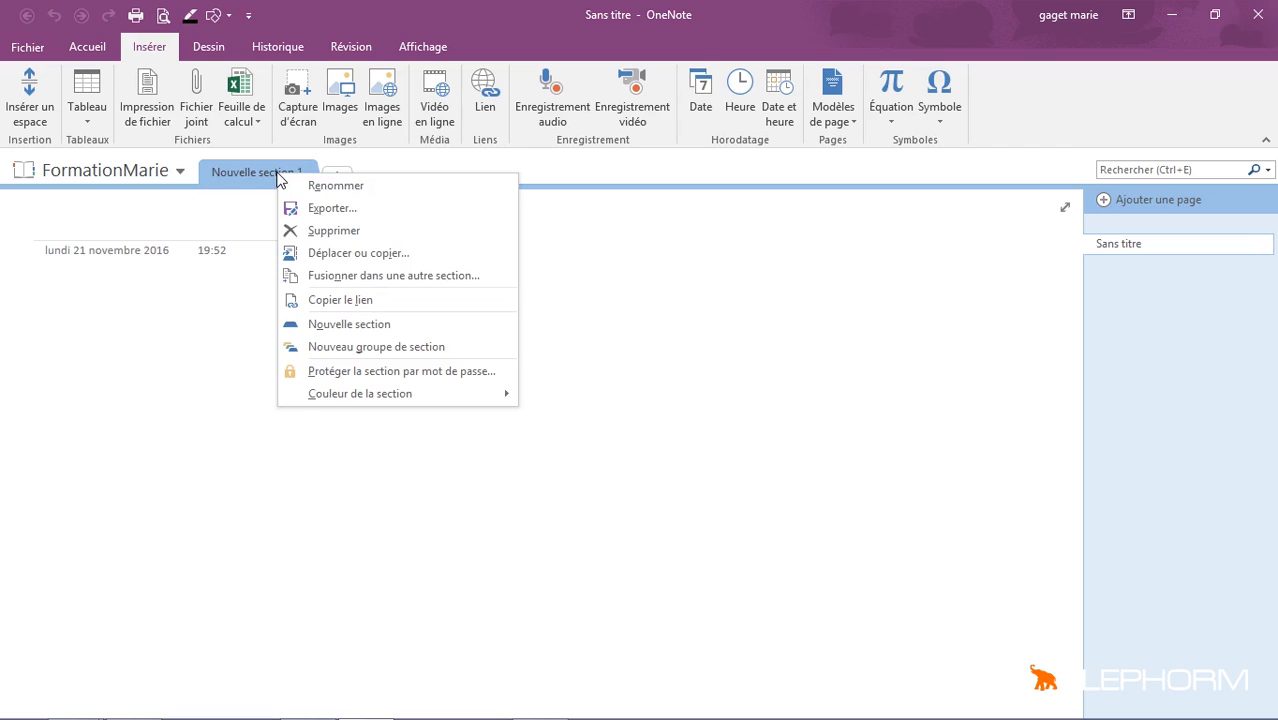
left_click(337, 188)
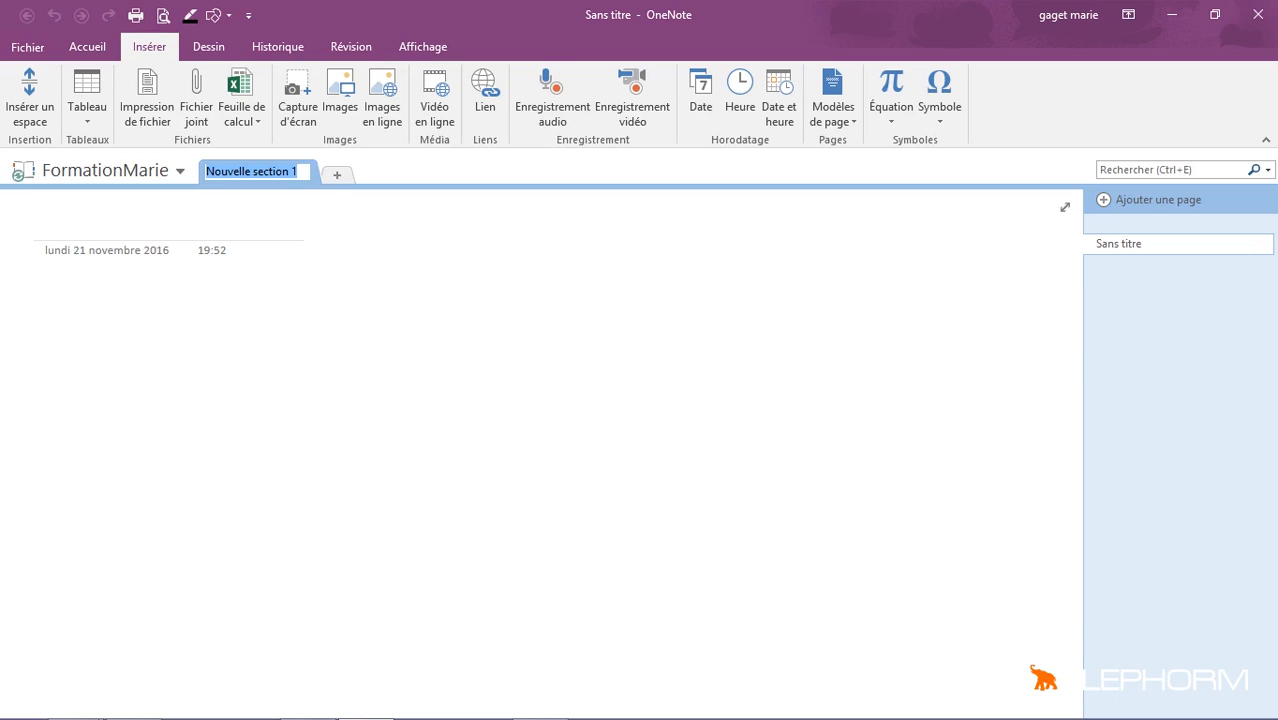
type("Bueautique")
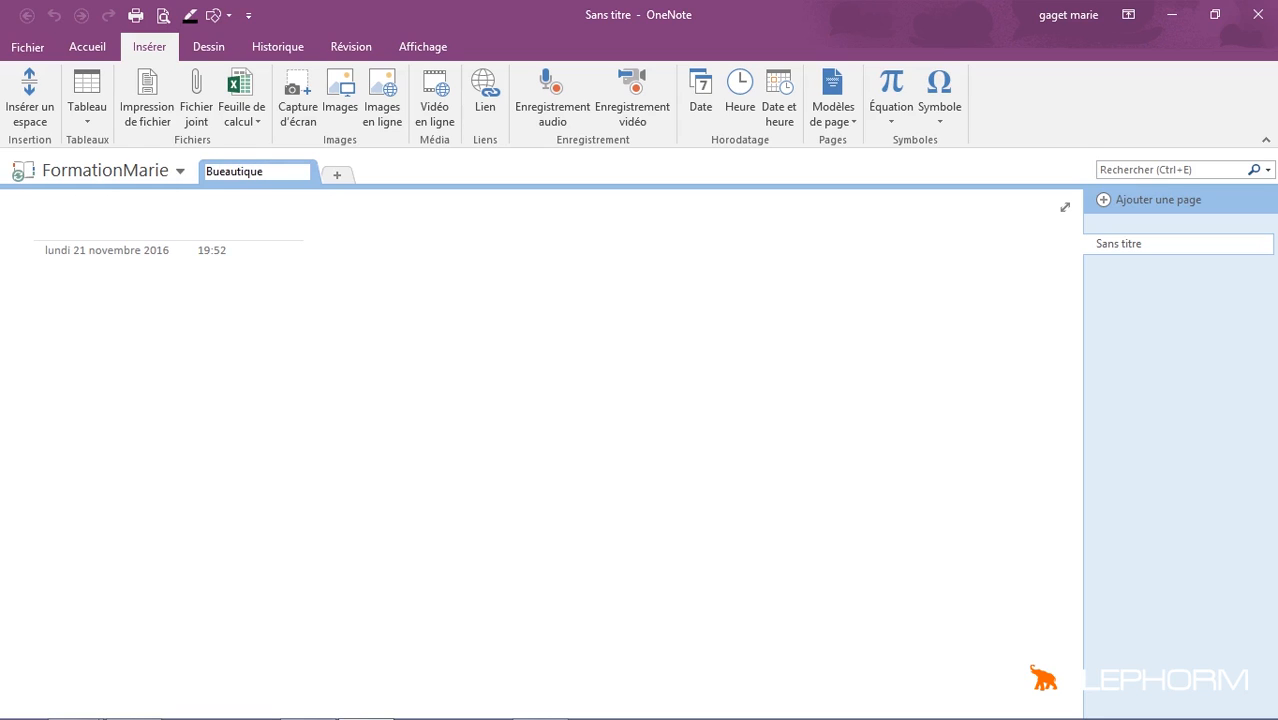
left_click(220, 172)
type("r")
key("Return")
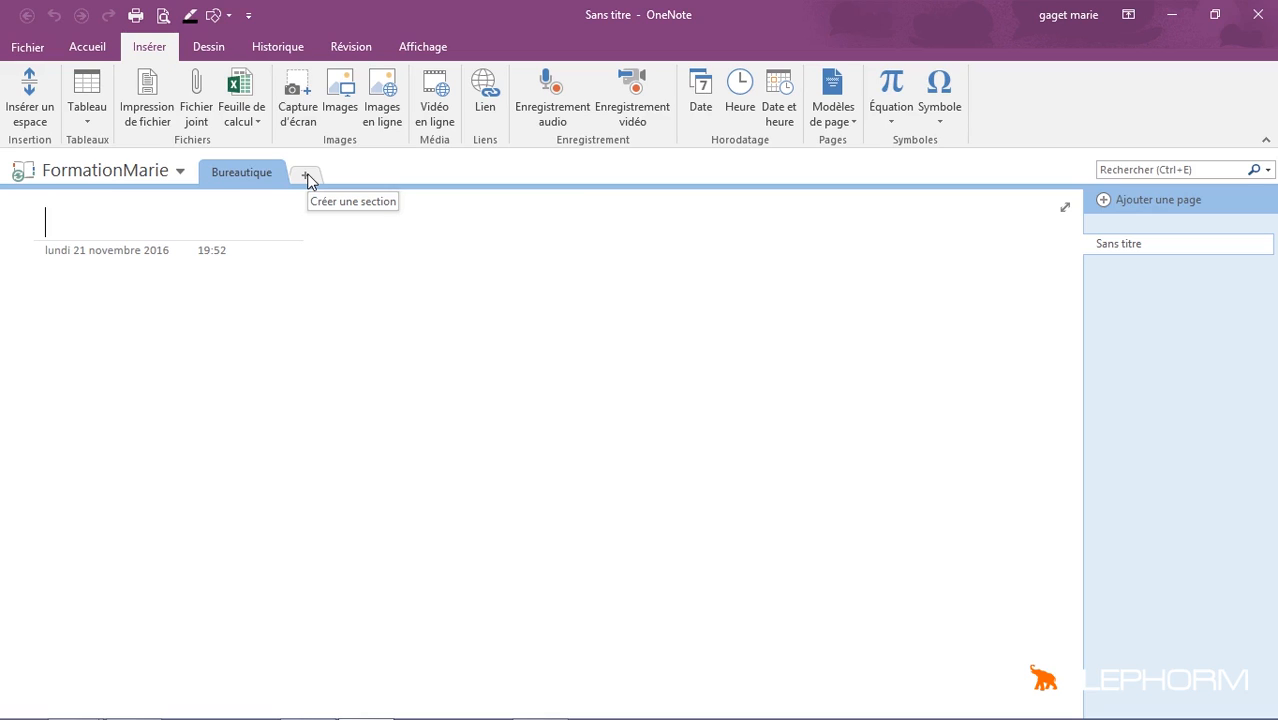
Step: Add two more sections to the notebook, named PAO and WEB
left_click(307, 176)
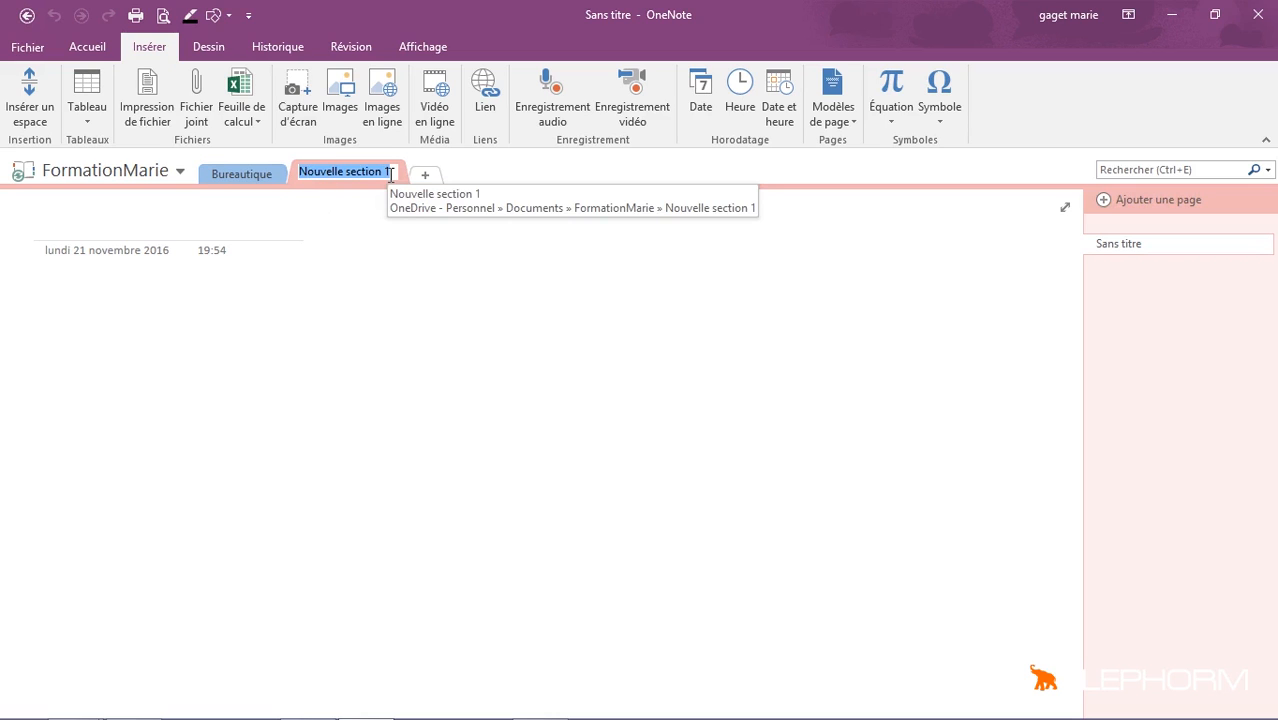
type("PAO")
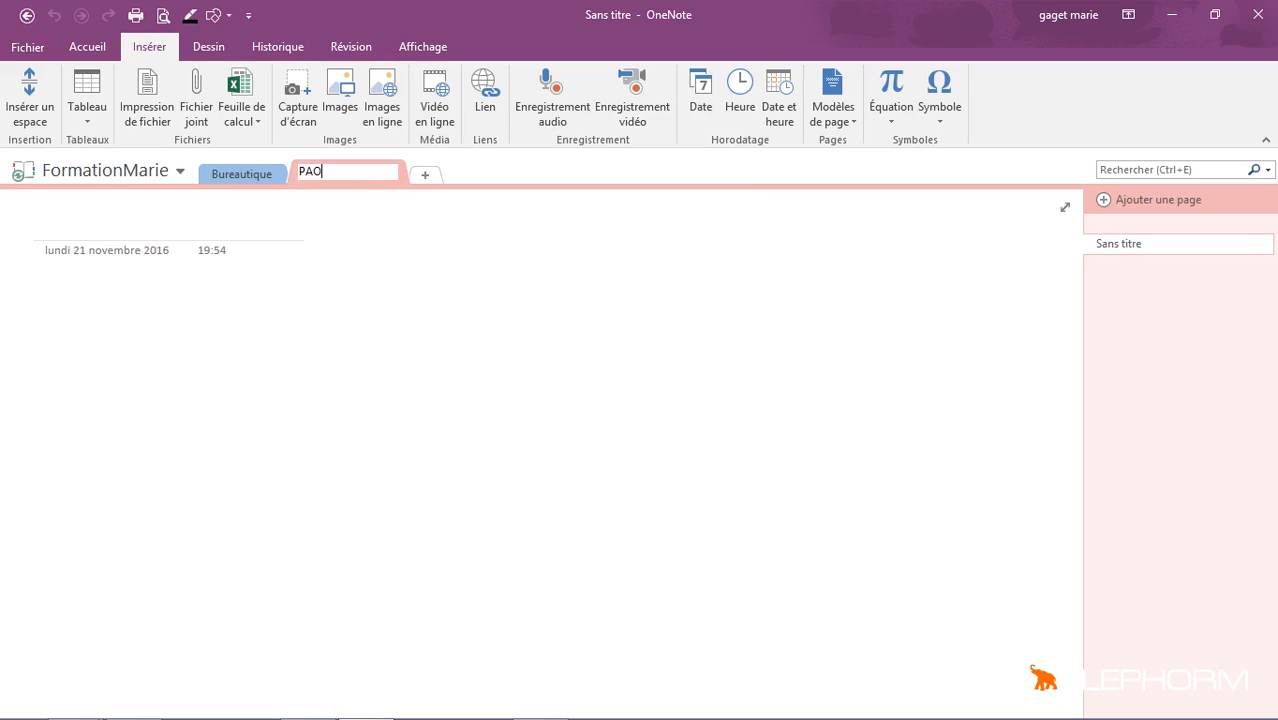
key("Return")
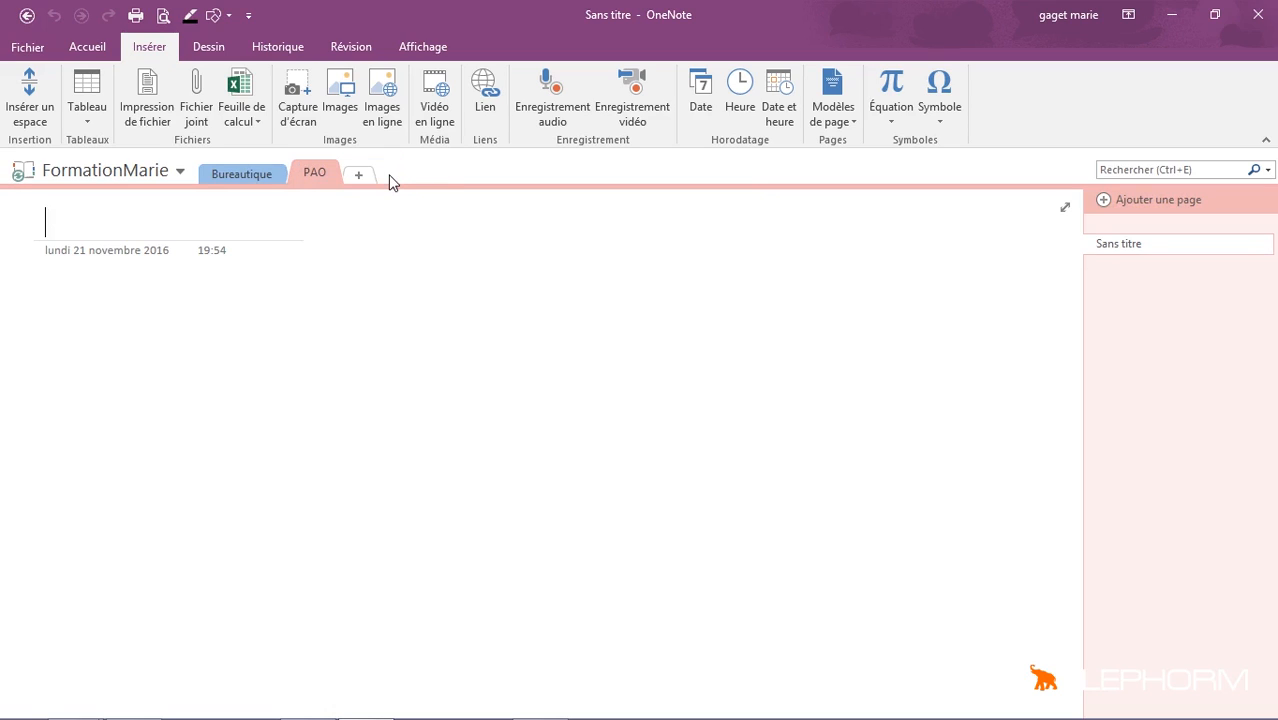
left_click(362, 177)
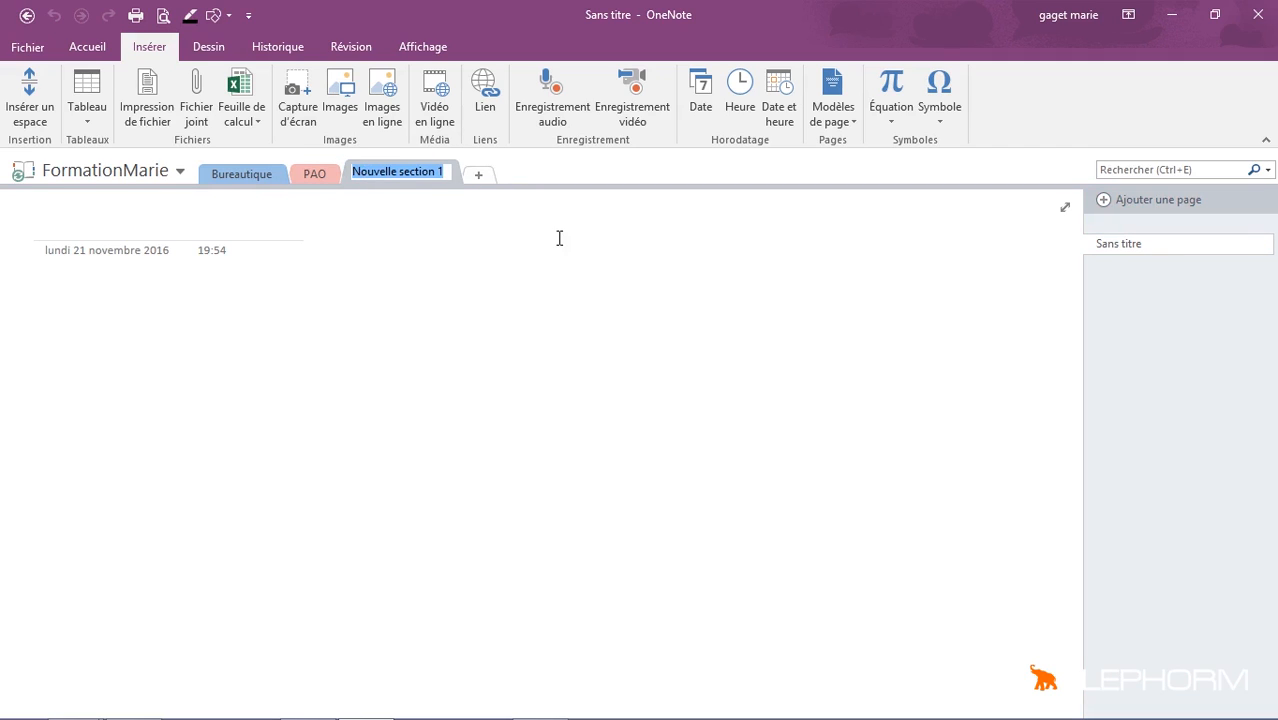
type("WEB")
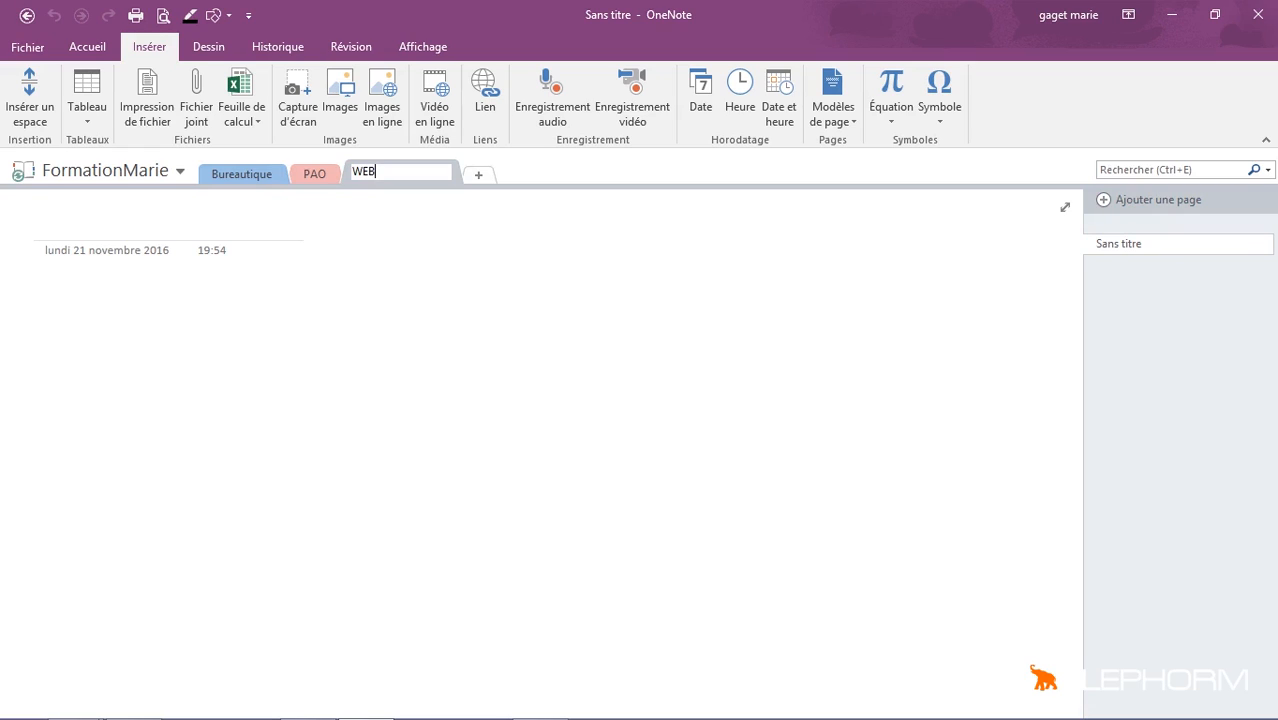
key("Return")
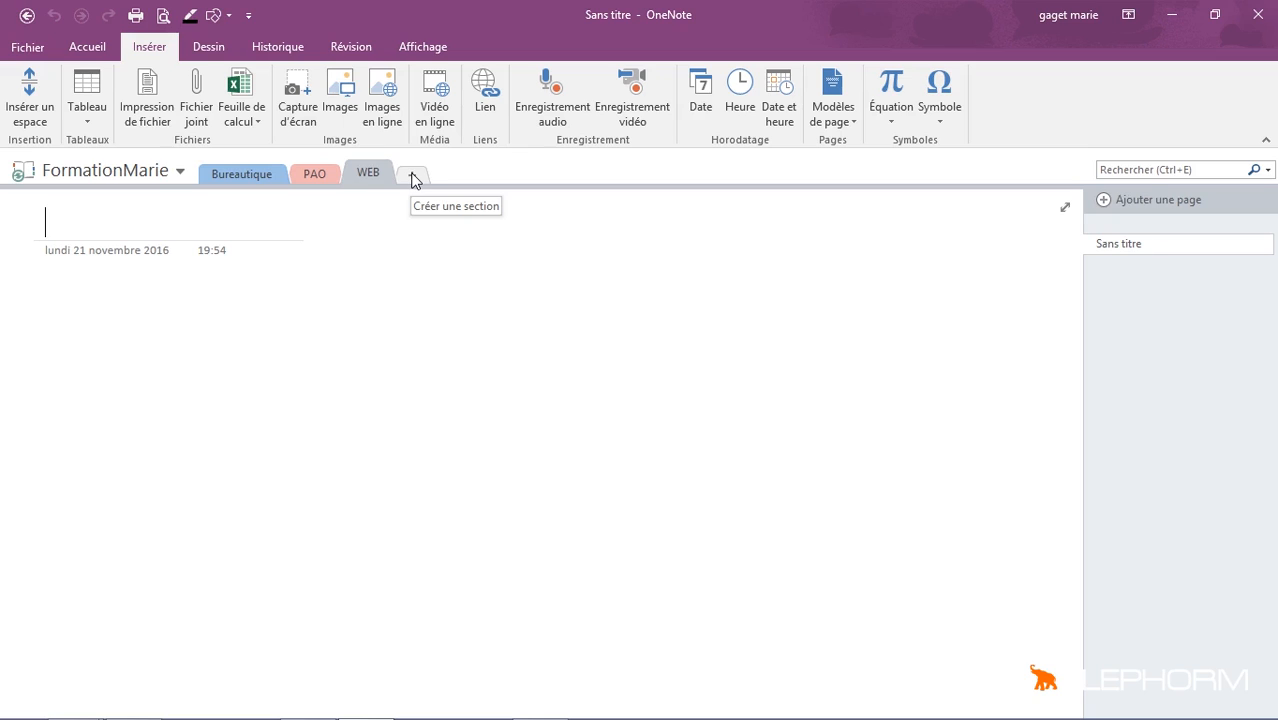
Step: Set the section colour of Bureautique to Vert and of WEB to Cyan
right_click(264, 181)
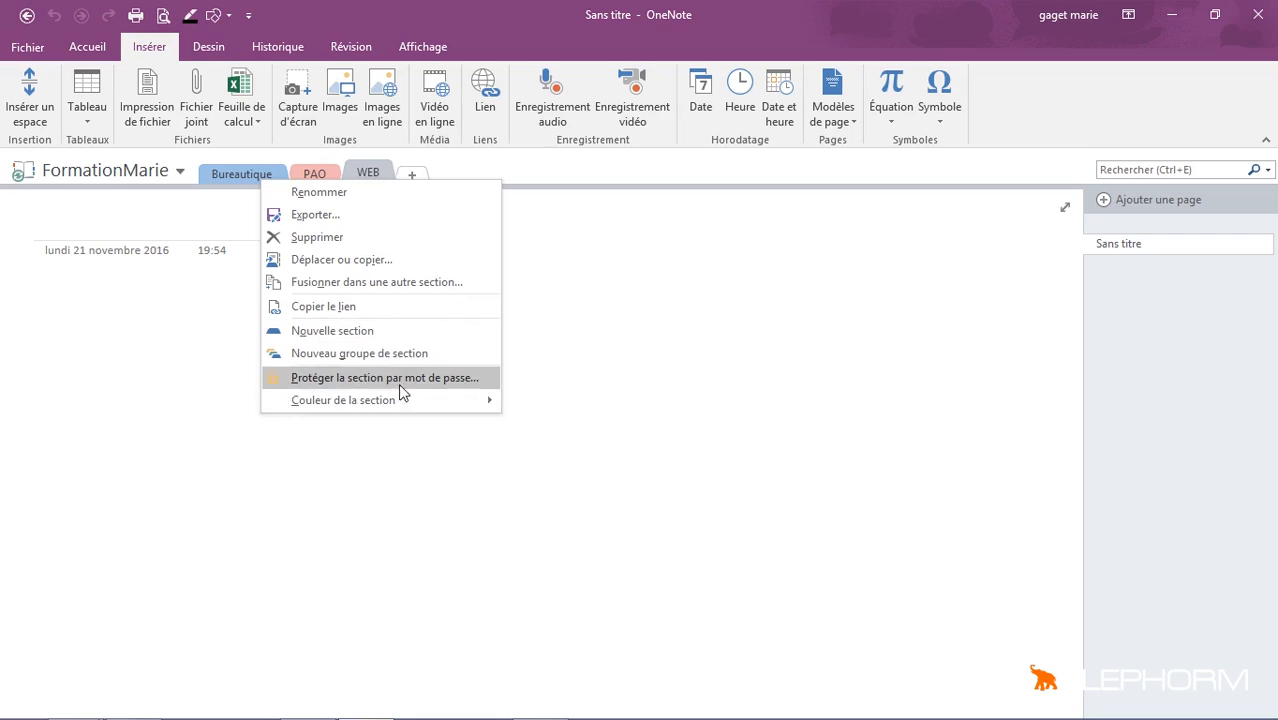
mouse_move(401, 399)
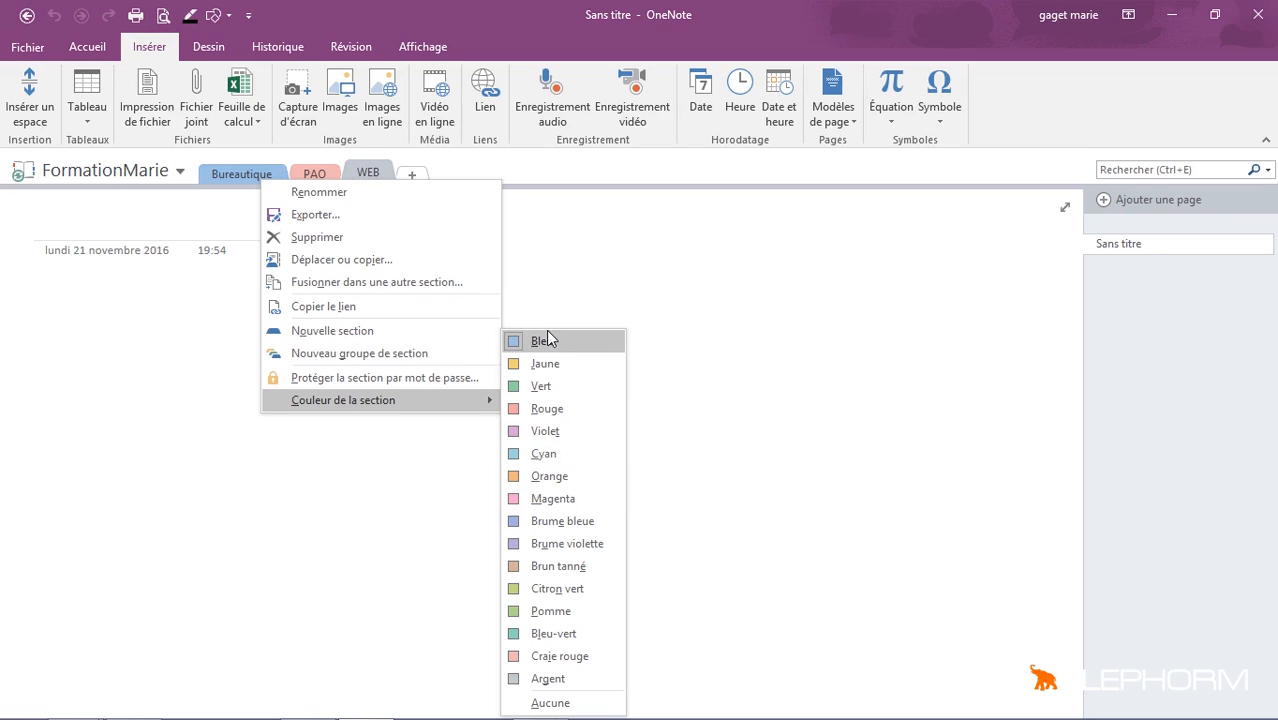
left_click(556, 386)
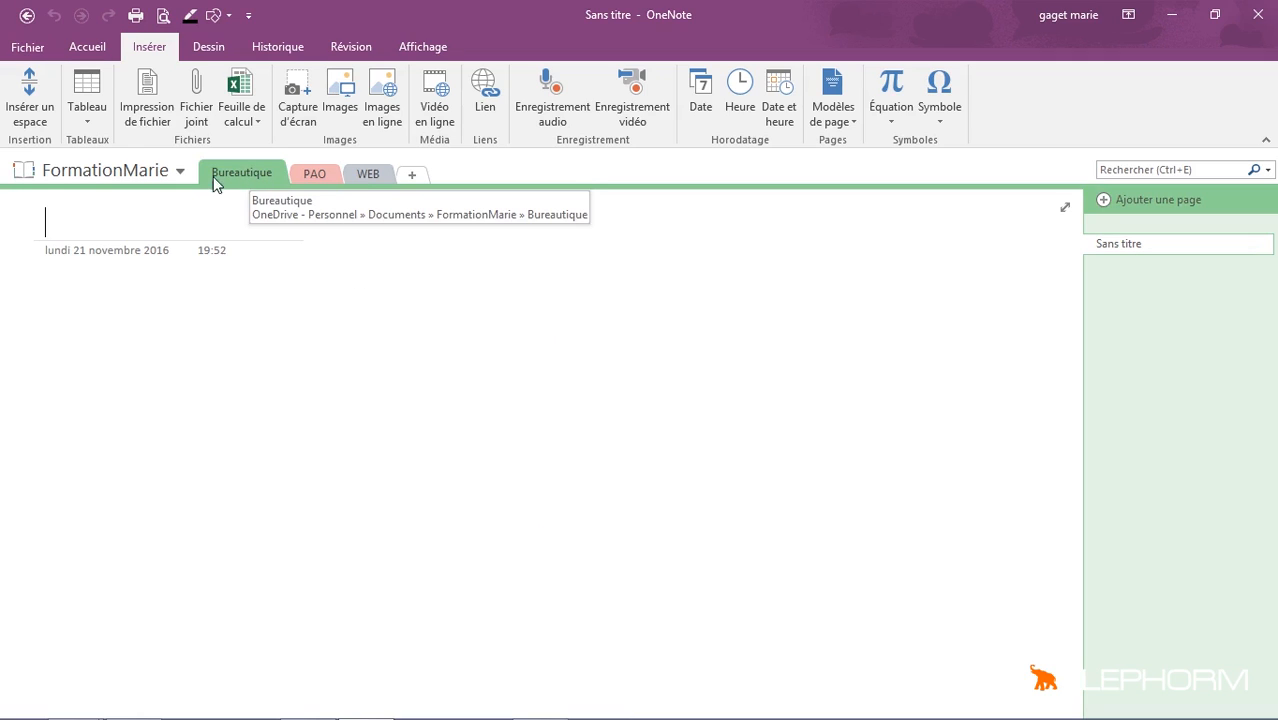
right_click(378, 178)
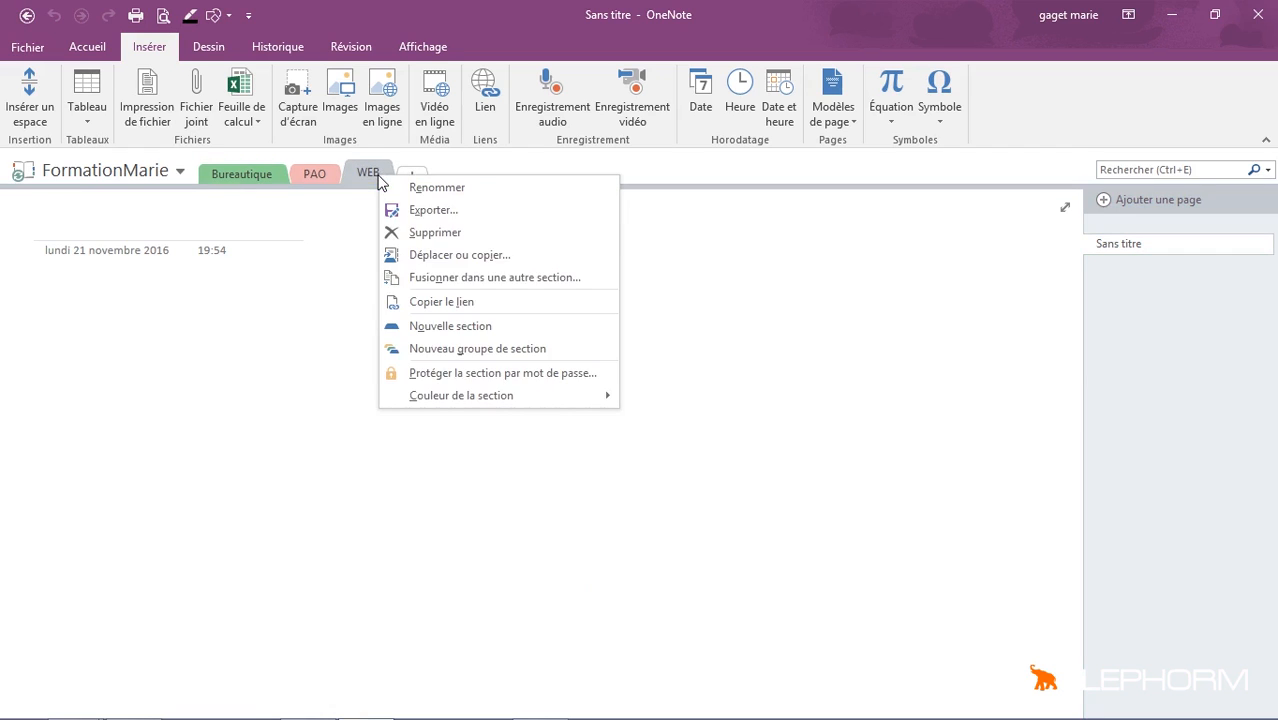
mouse_move(466, 398)
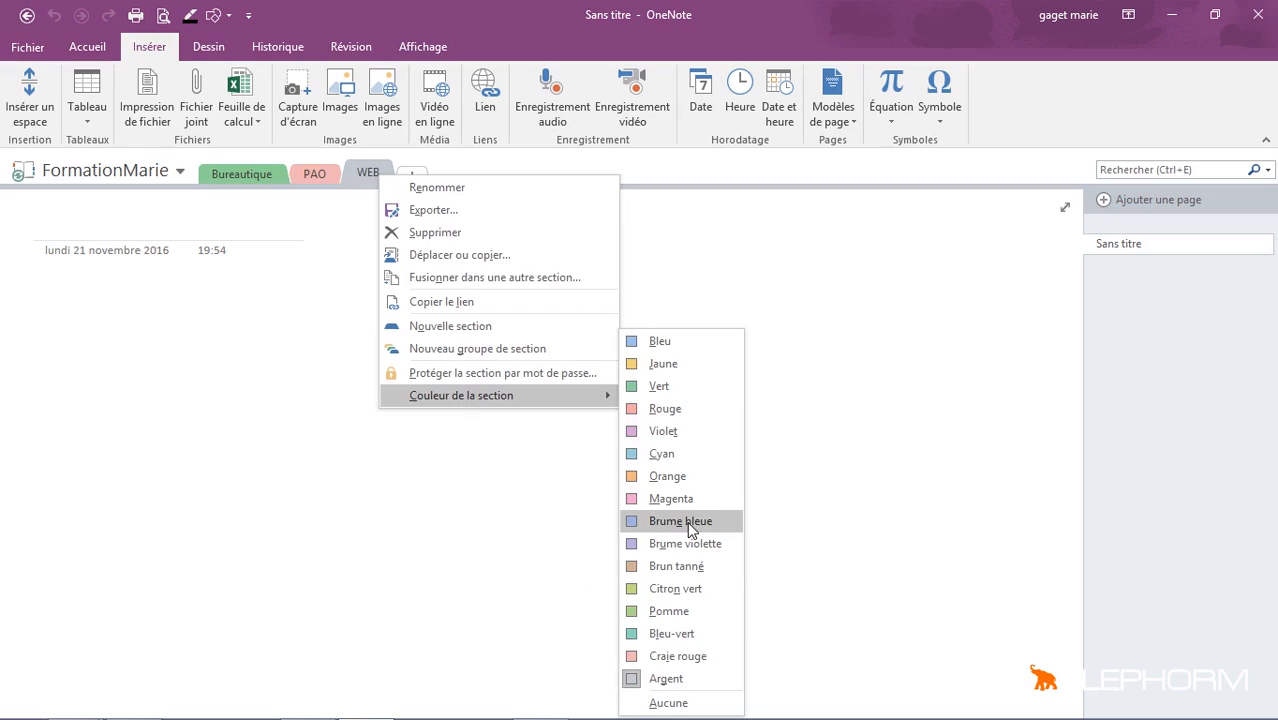
left_click(677, 453)
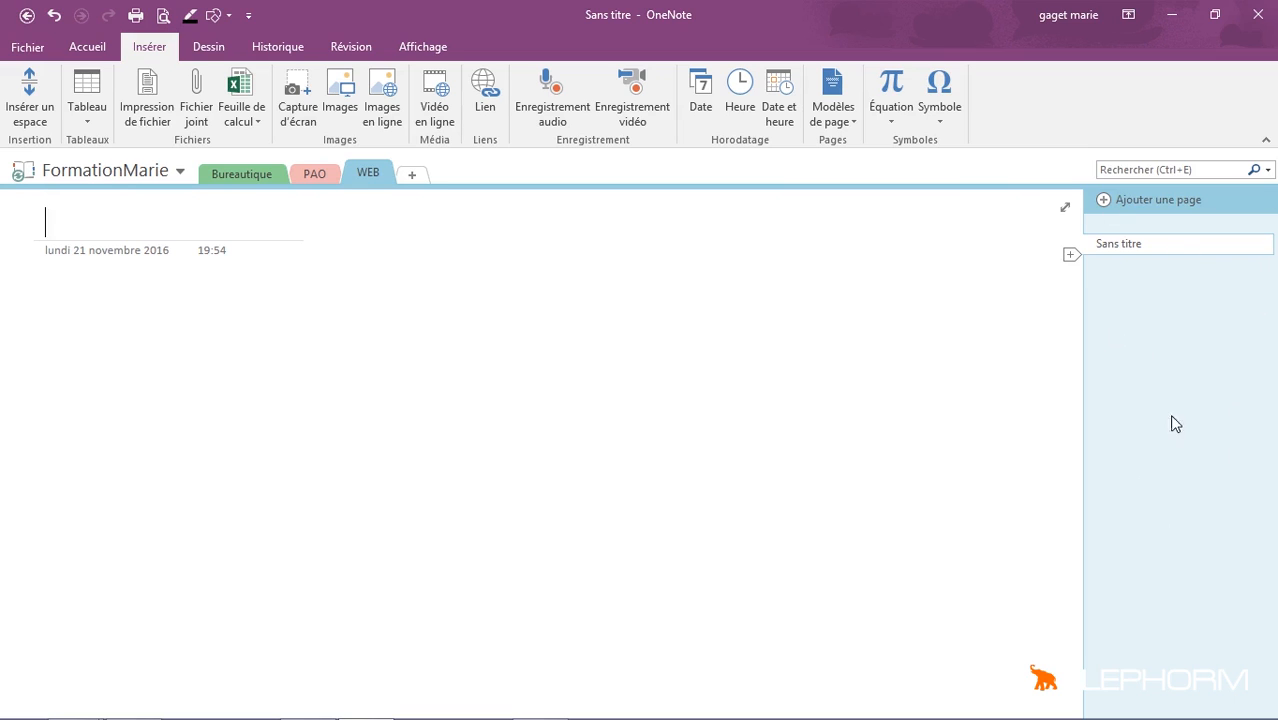
Step: View the Bureautique section and the PAO section in turn
left_click(235, 176)
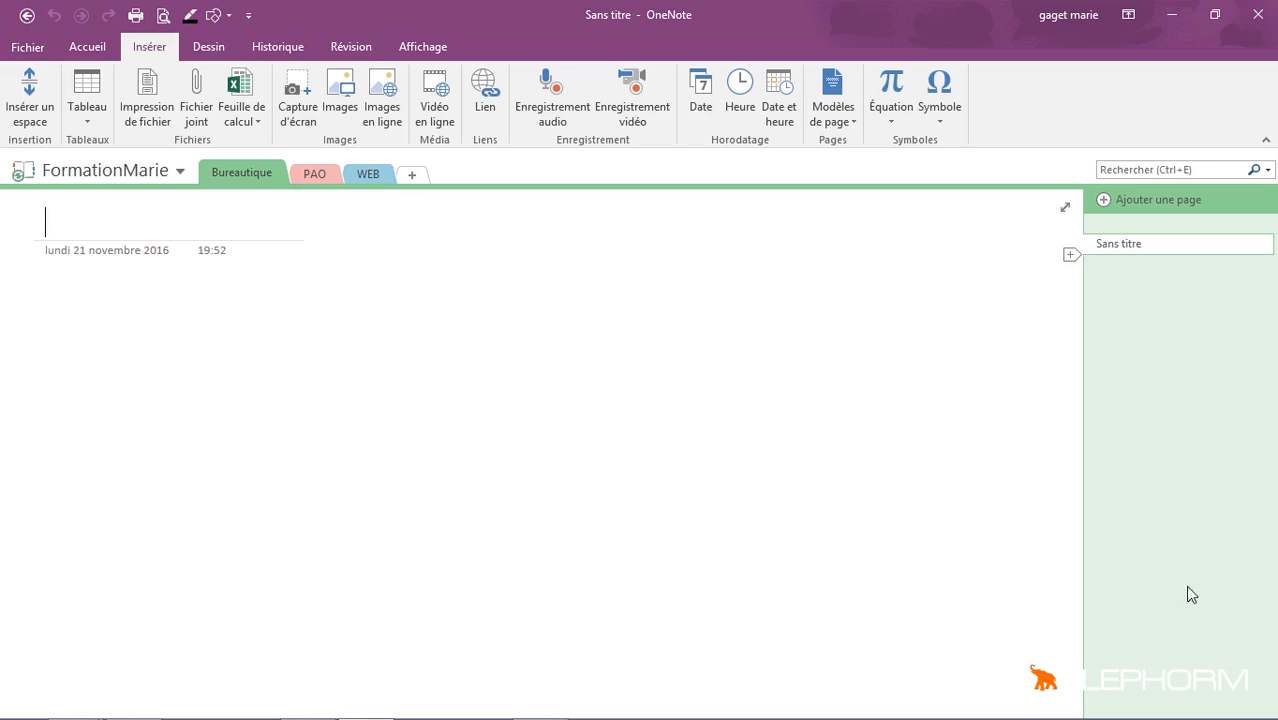
left_click(314, 176)
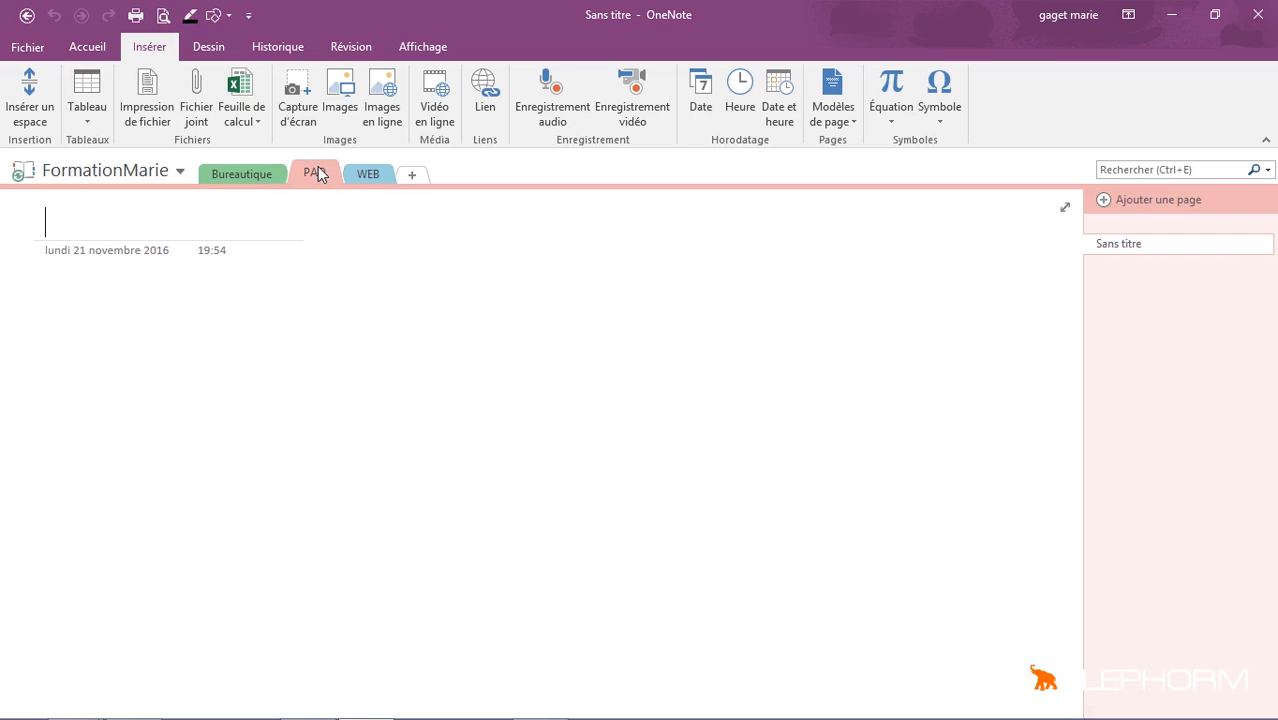
Step: Rename the untitled page in the Bureautique section as WORD
left_click(370, 175)
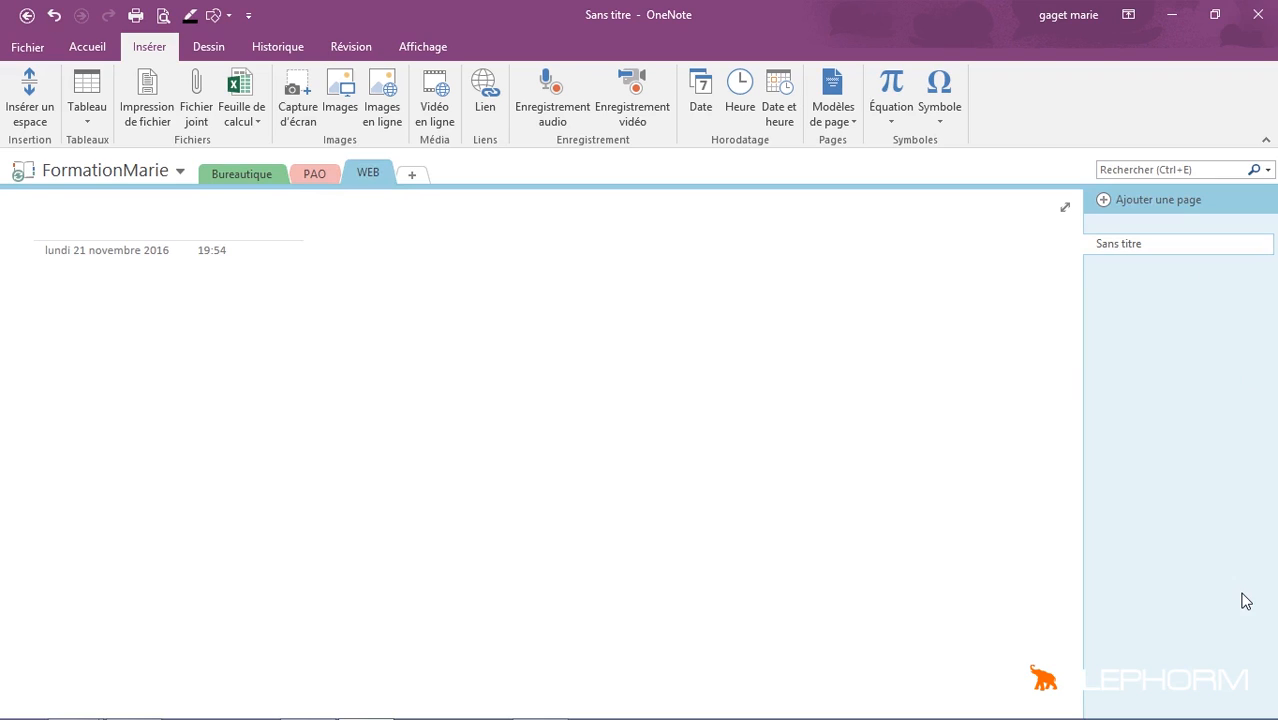
left_click(236, 172)
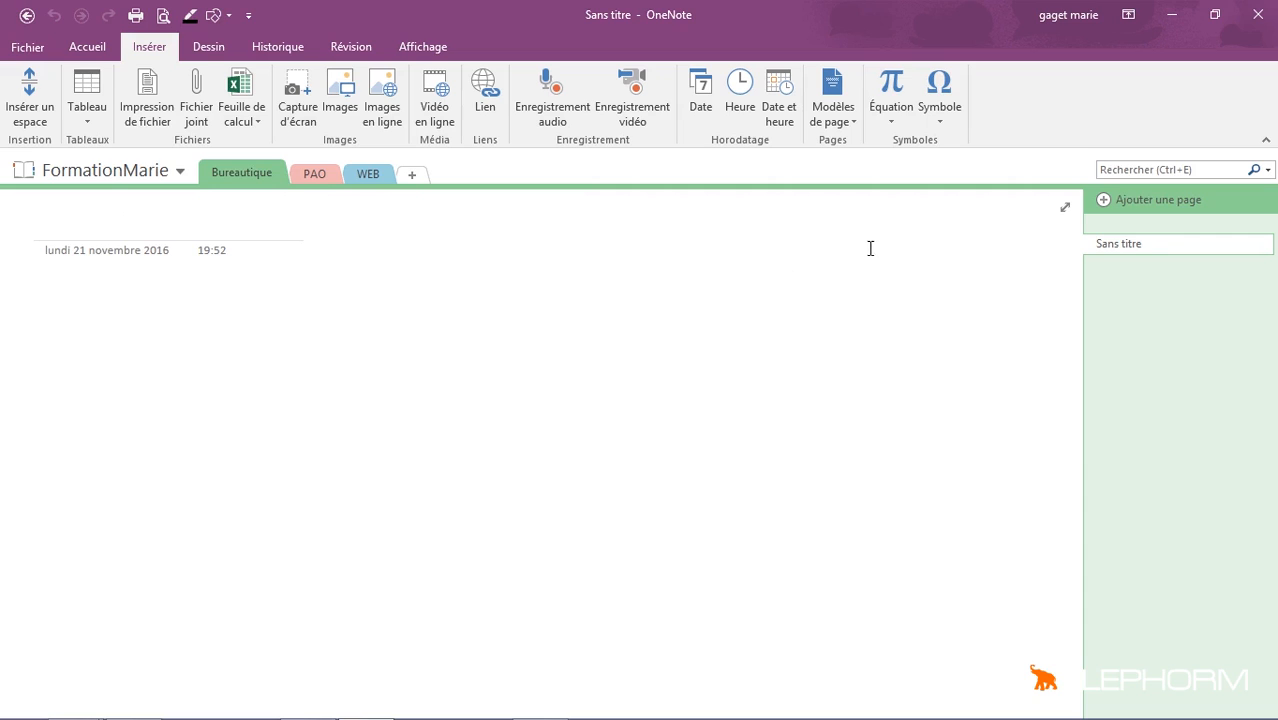
left_click(1137, 247)
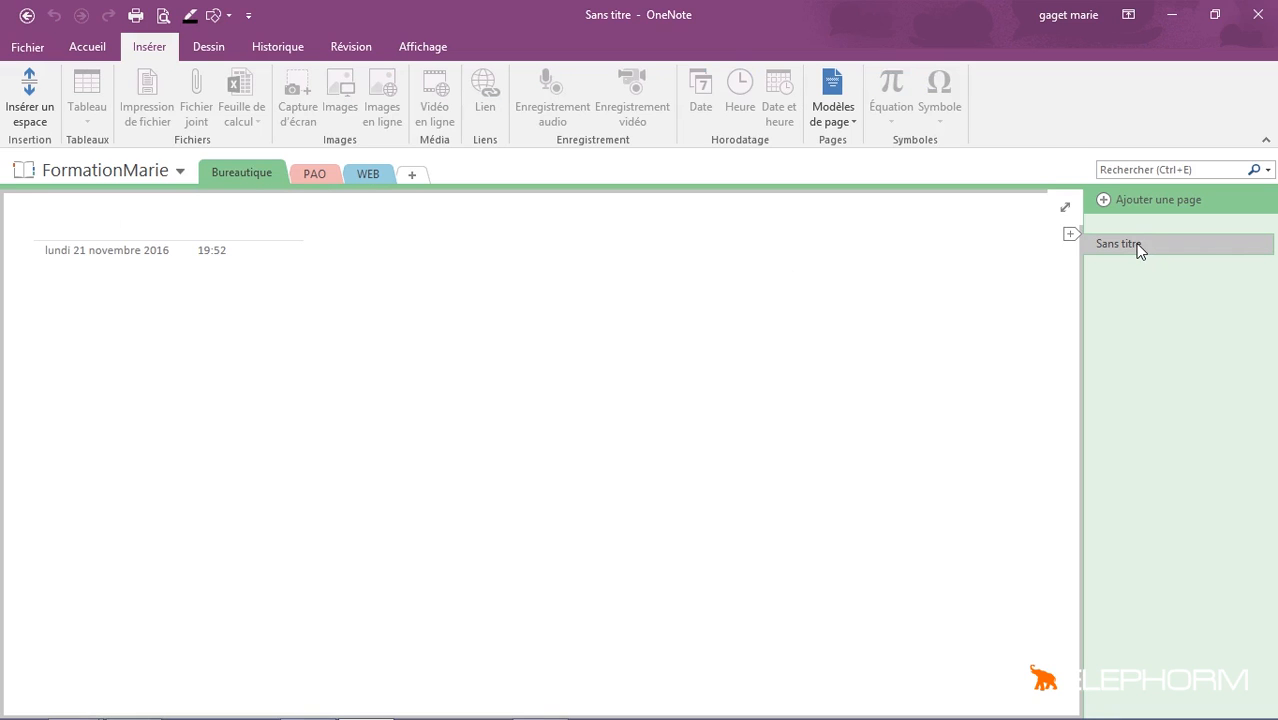
right_click(1137, 247)
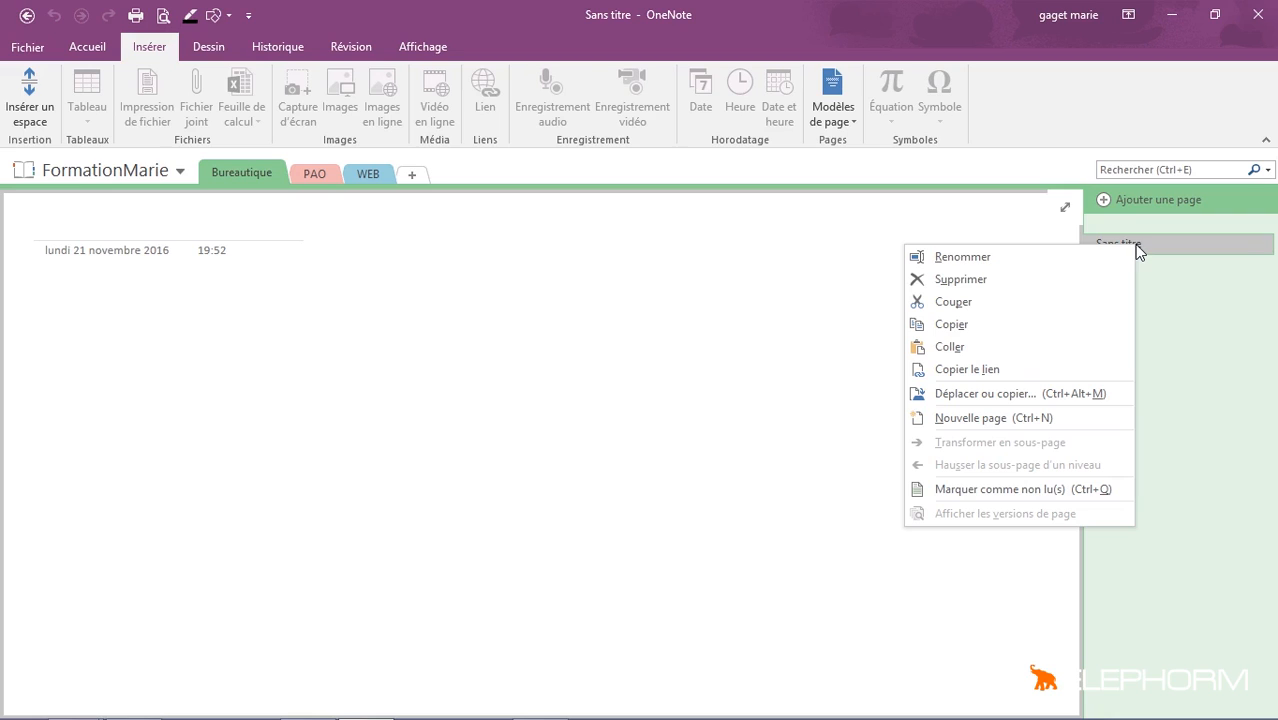
left_click(962, 257)
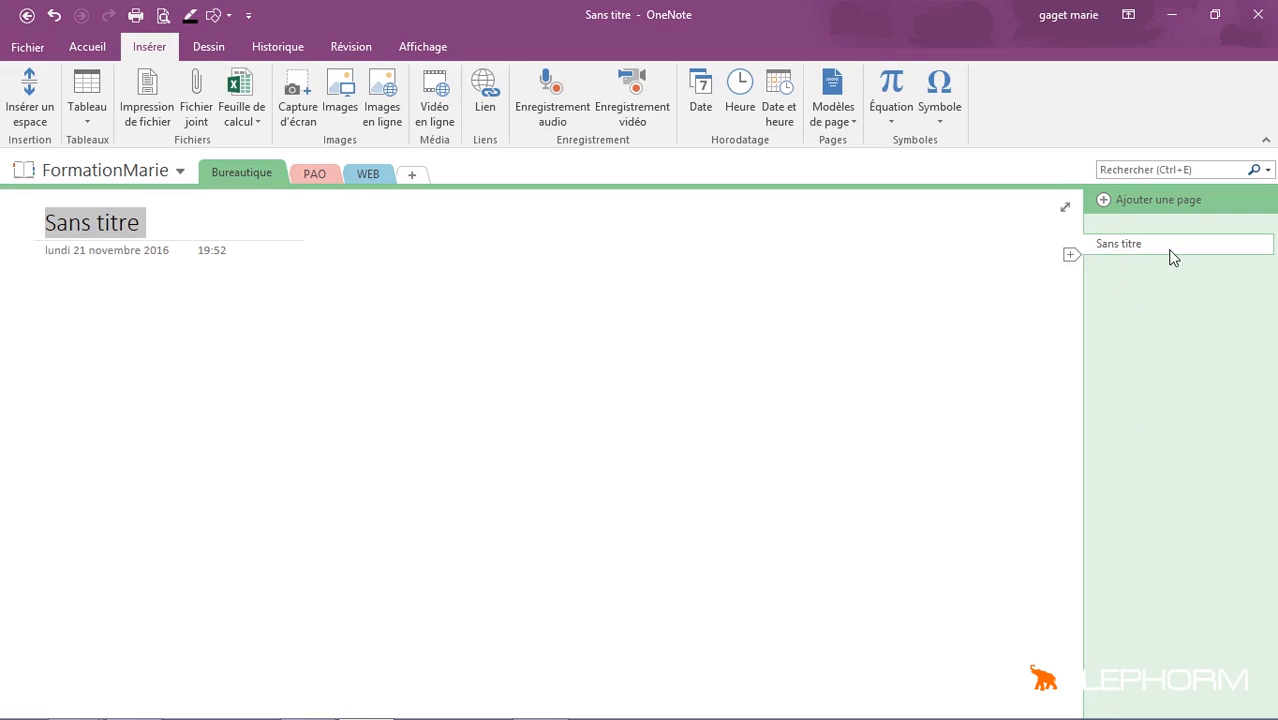
type("WORD")
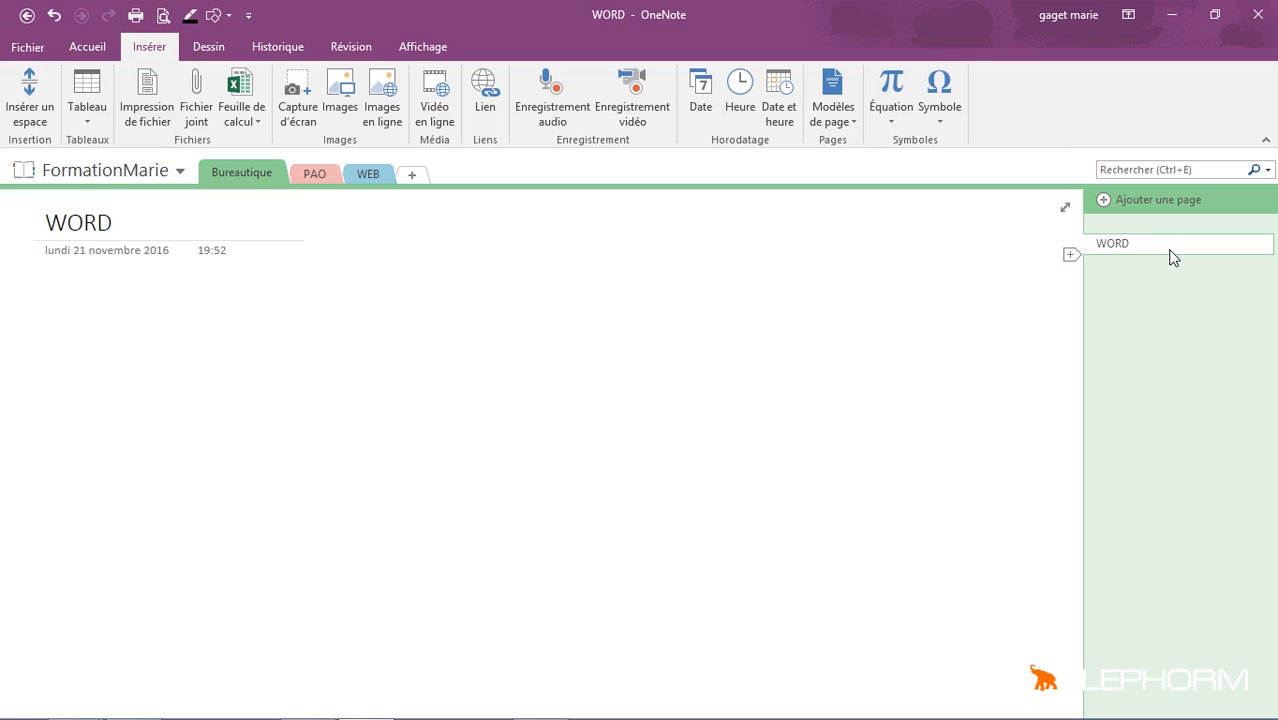
key("Return")
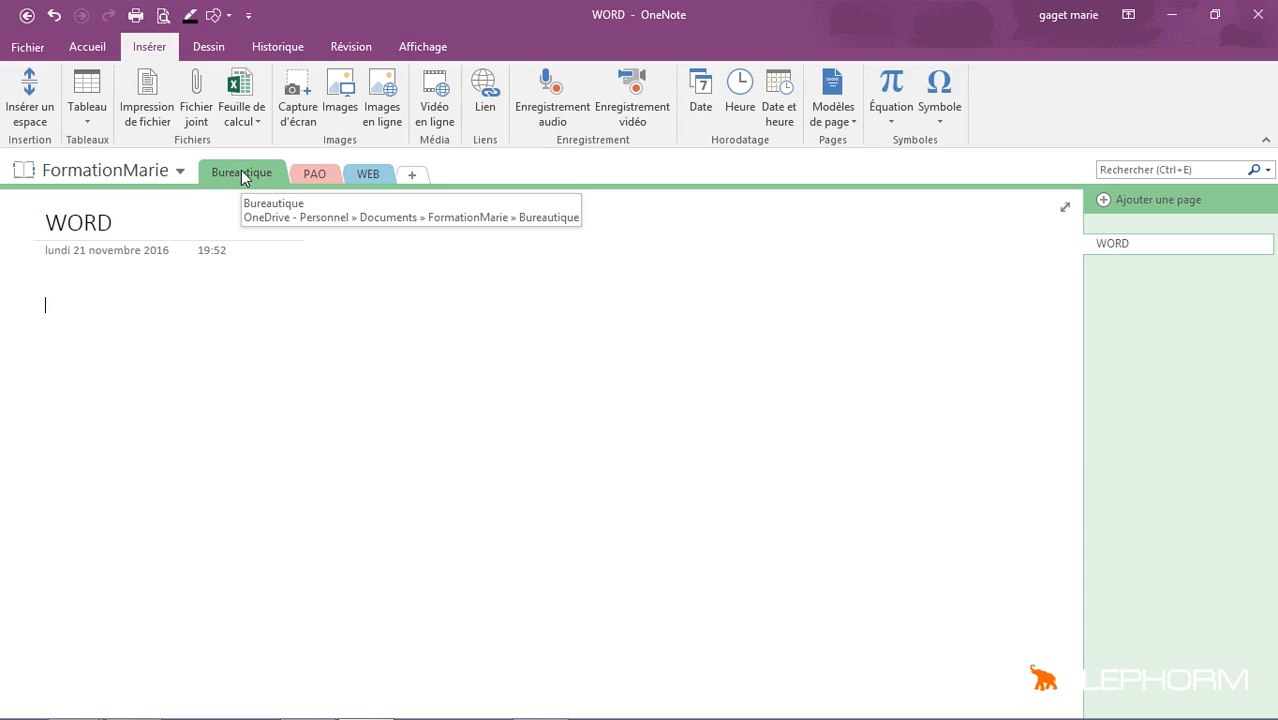
Step: Add two more pages to the Bureautique section, titled EXCEL and Powerpoint
left_click(1162, 201)
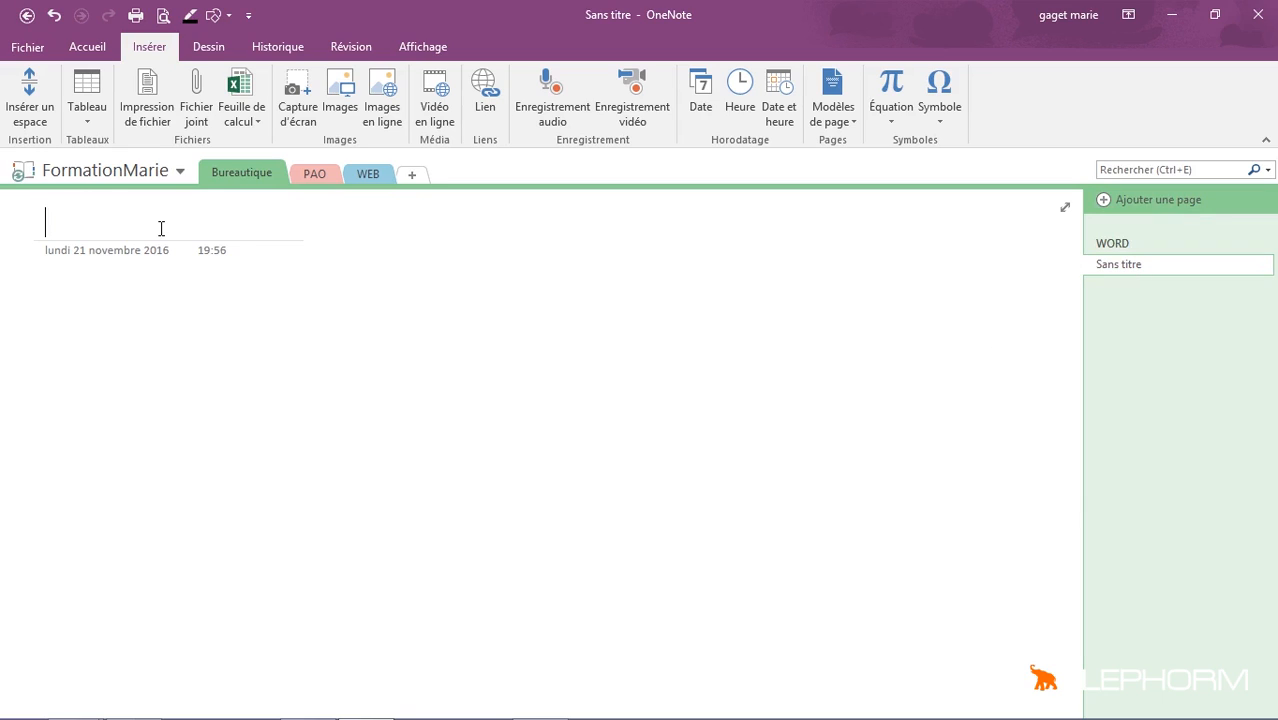
type("EXCEl")
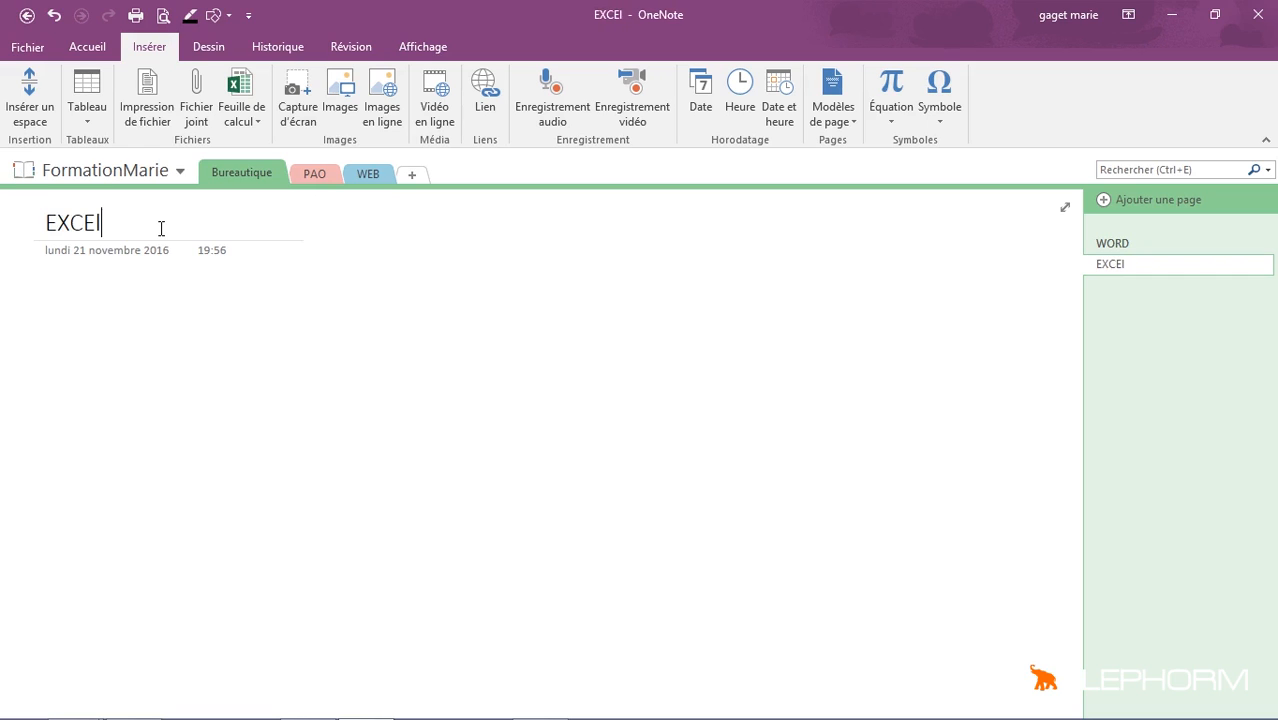
key("BackSpace")
type("L")
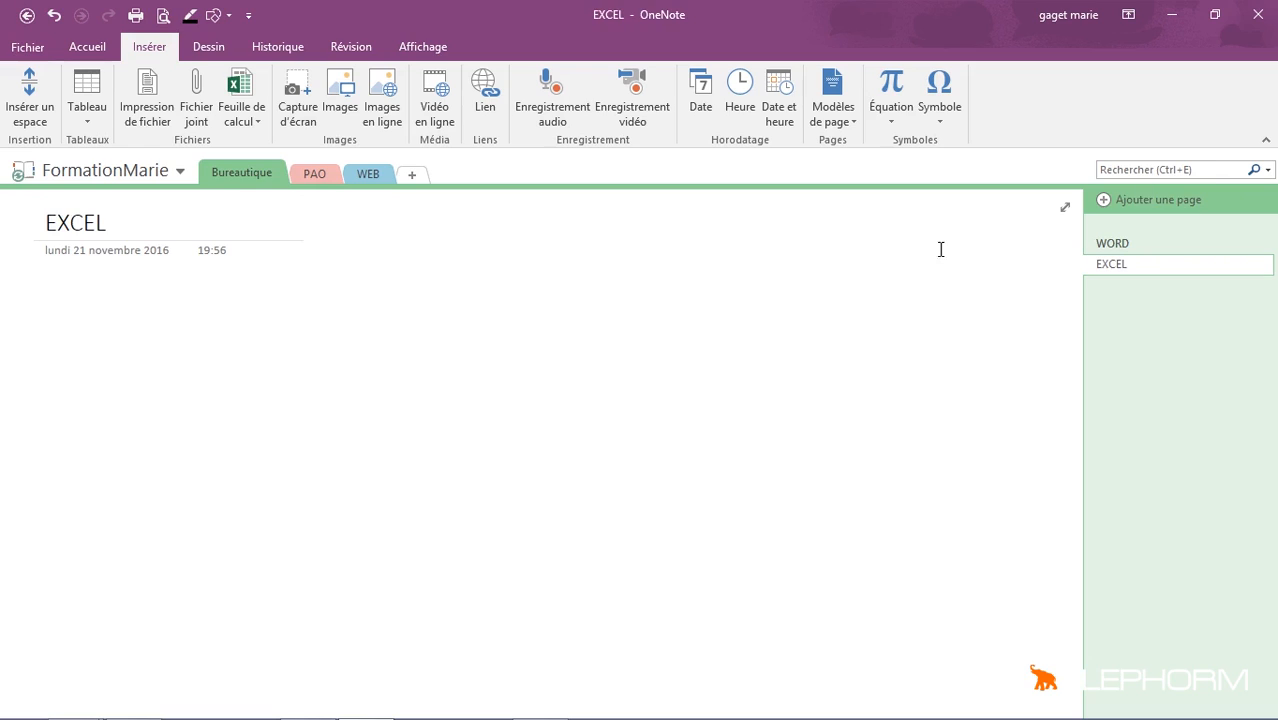
left_click(1184, 201)
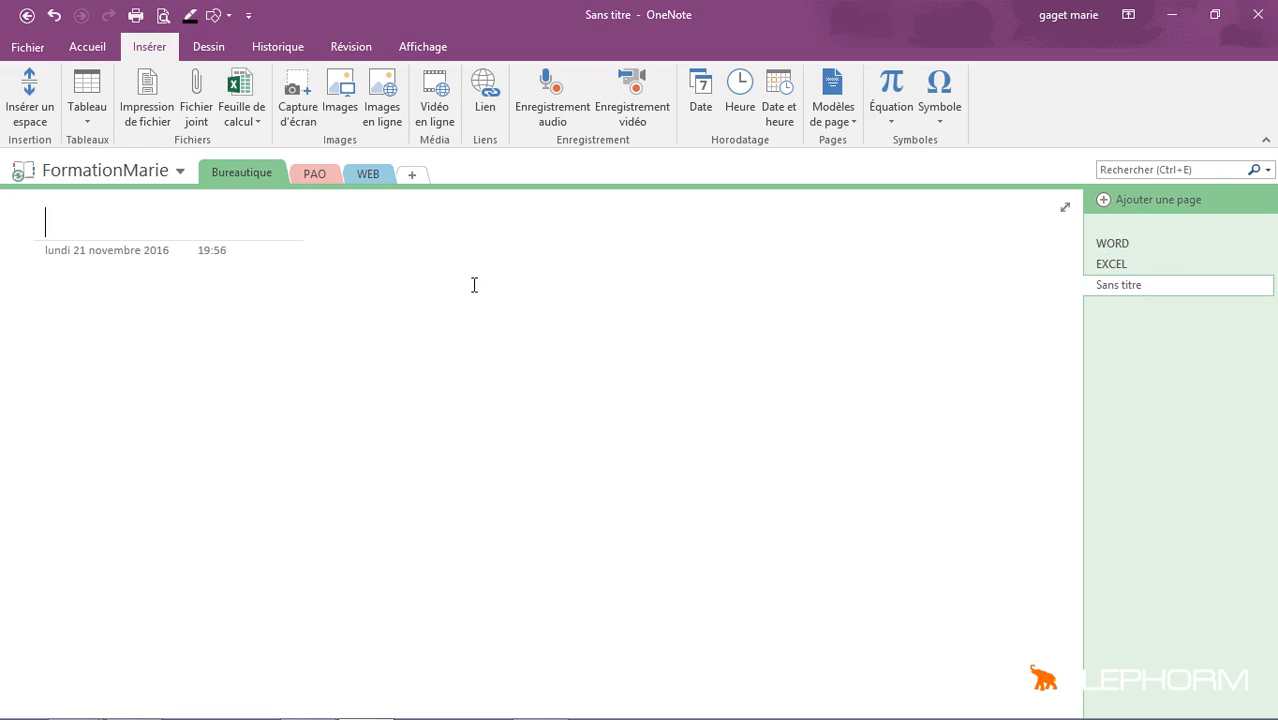
type("Powe")
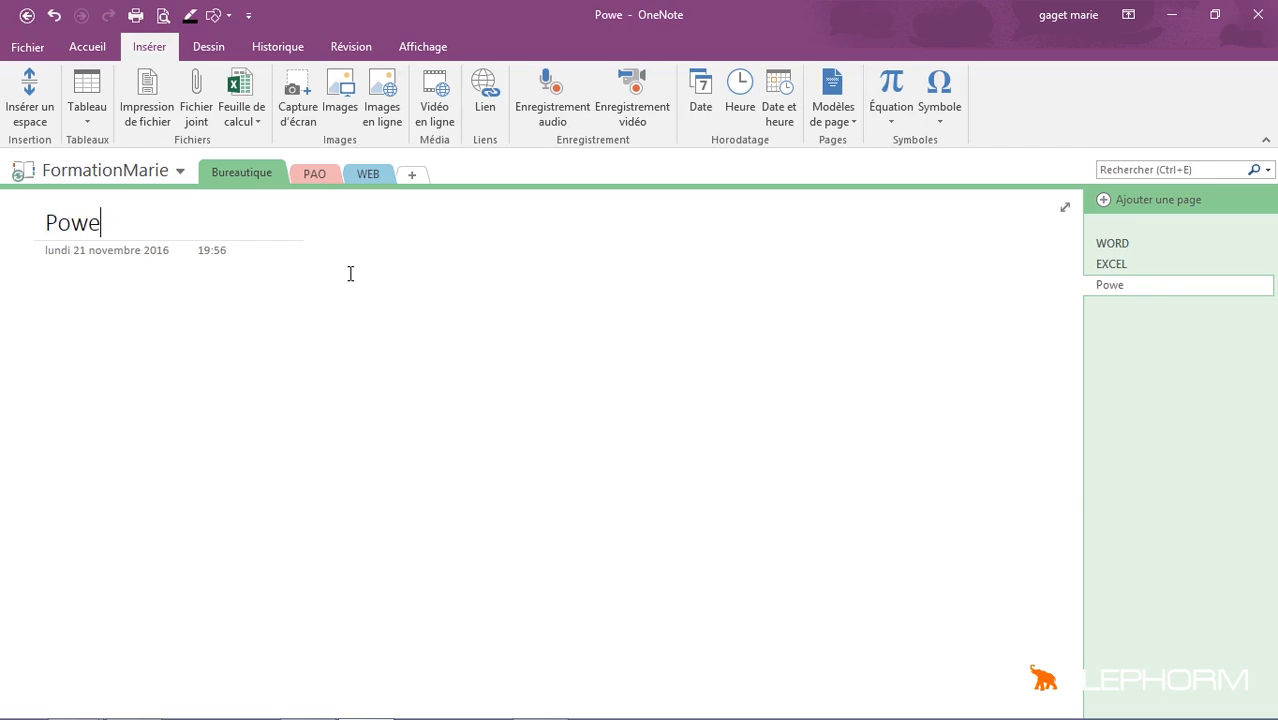
type("rpoint")
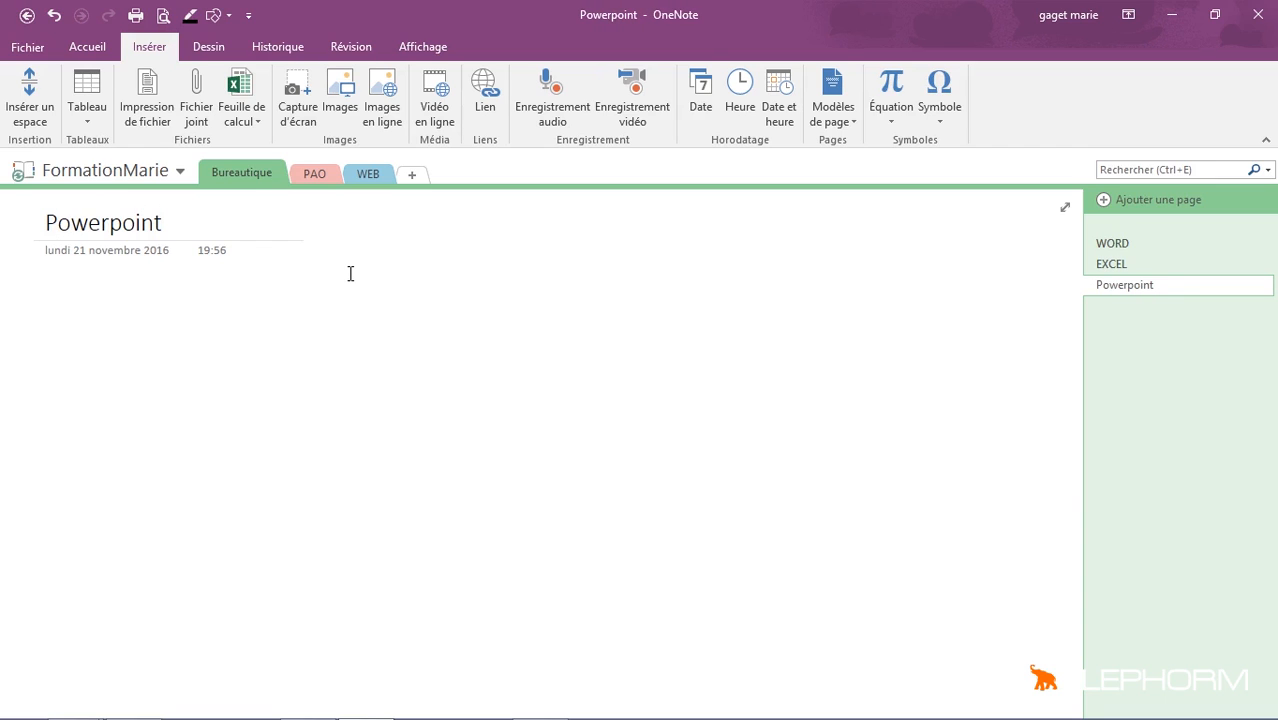
Step: Add pages titled Outlook and Onenote at the end of the Bureautique section
left_click(1170, 200)
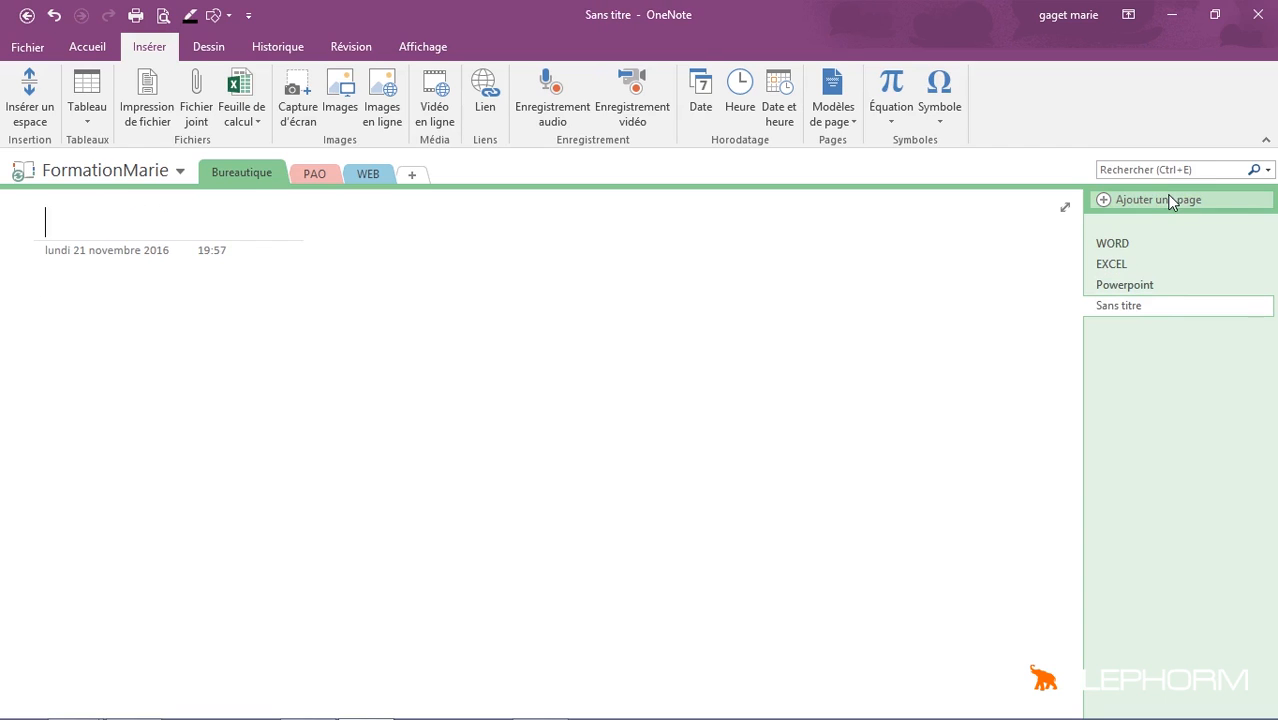
type("Outlook")
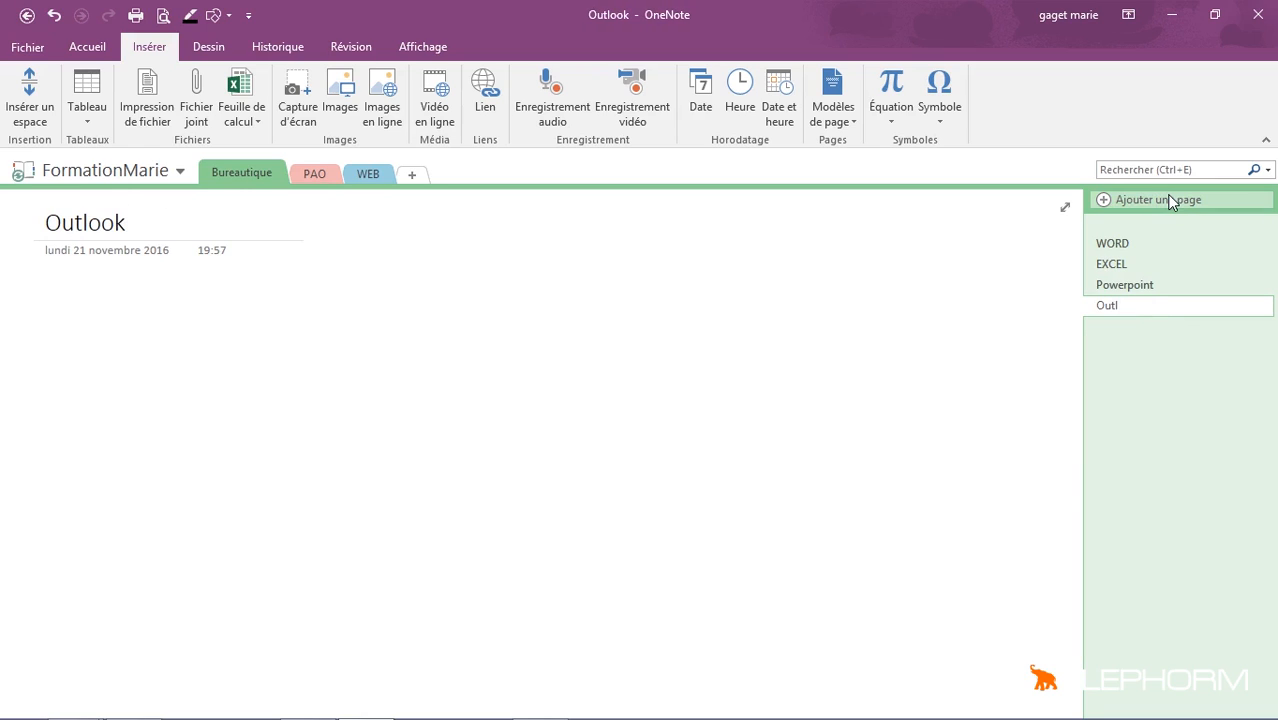
key("Return")
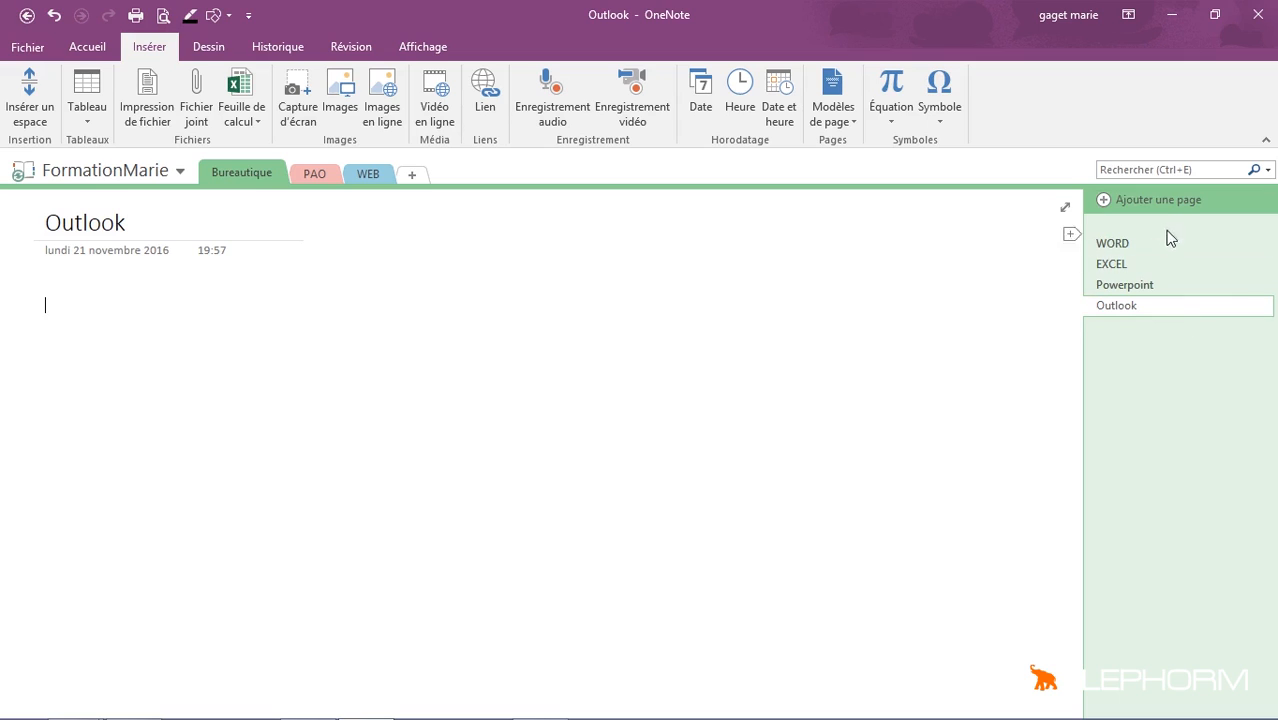
left_click(1166, 202)
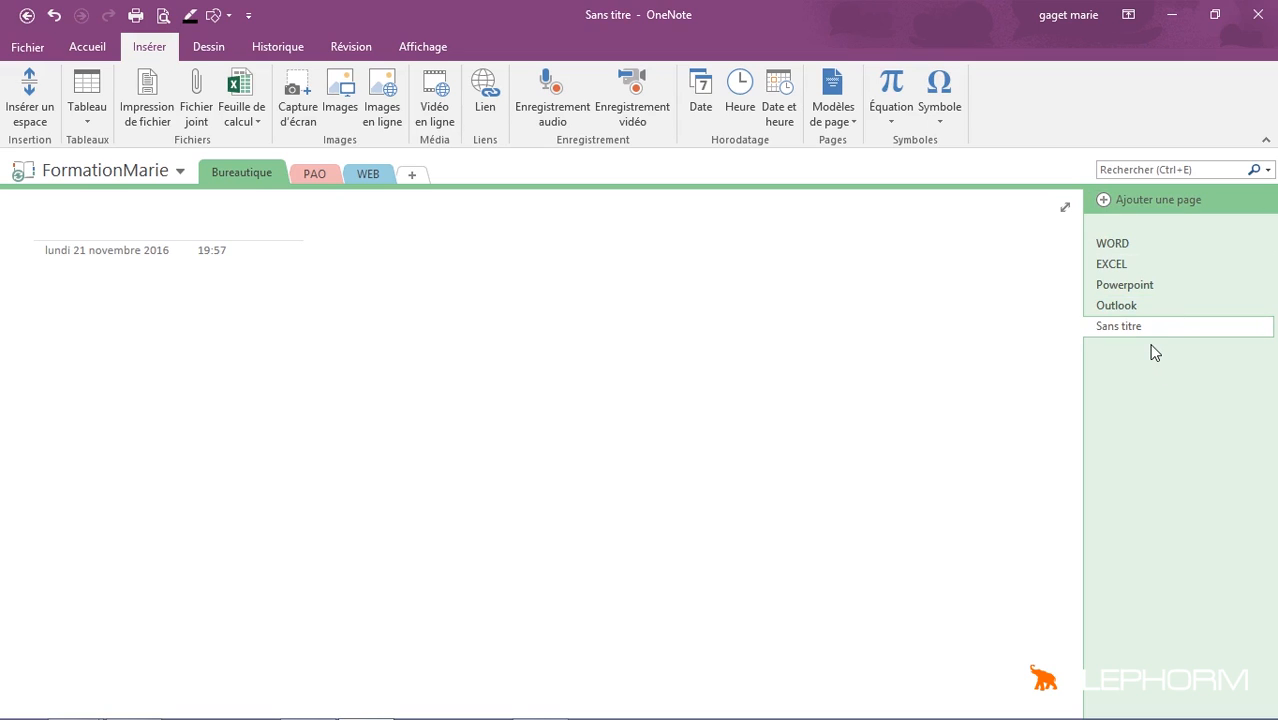
type("Onenote")
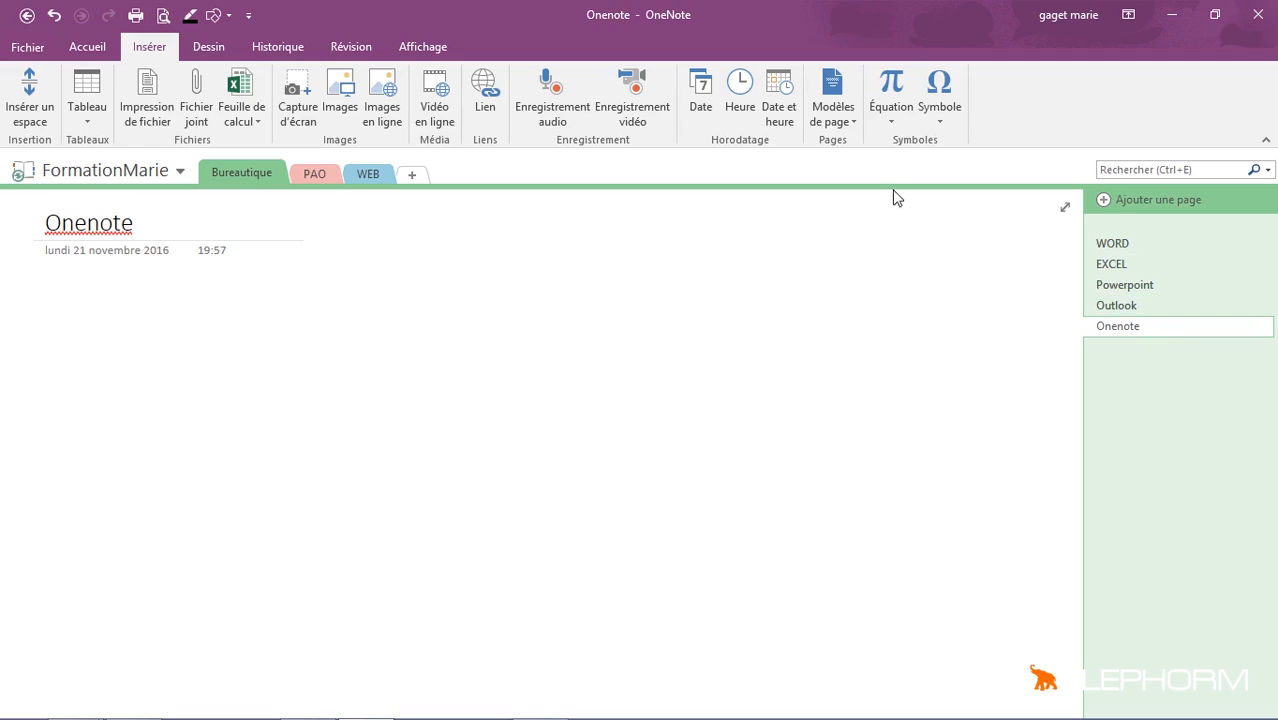
Step: Title the first page of the PAO section Indesign and add a second, untitled page to that section
left_click(312, 173)
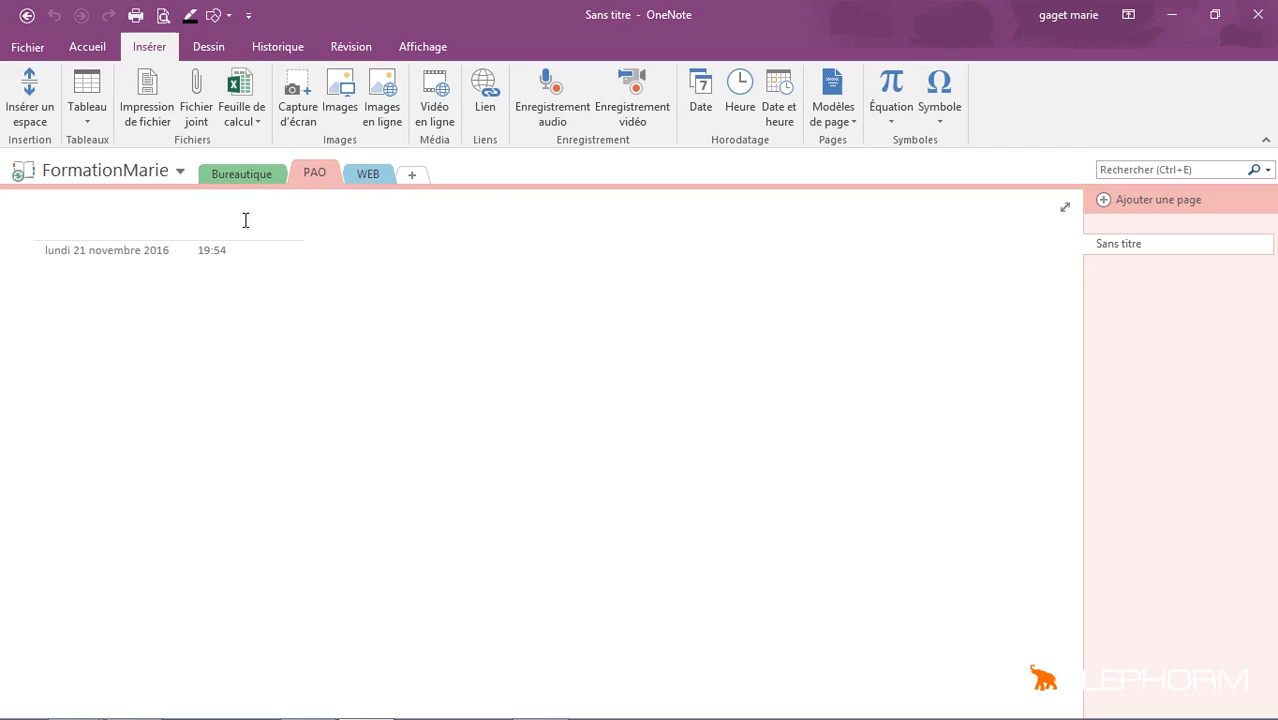
type("Indes")
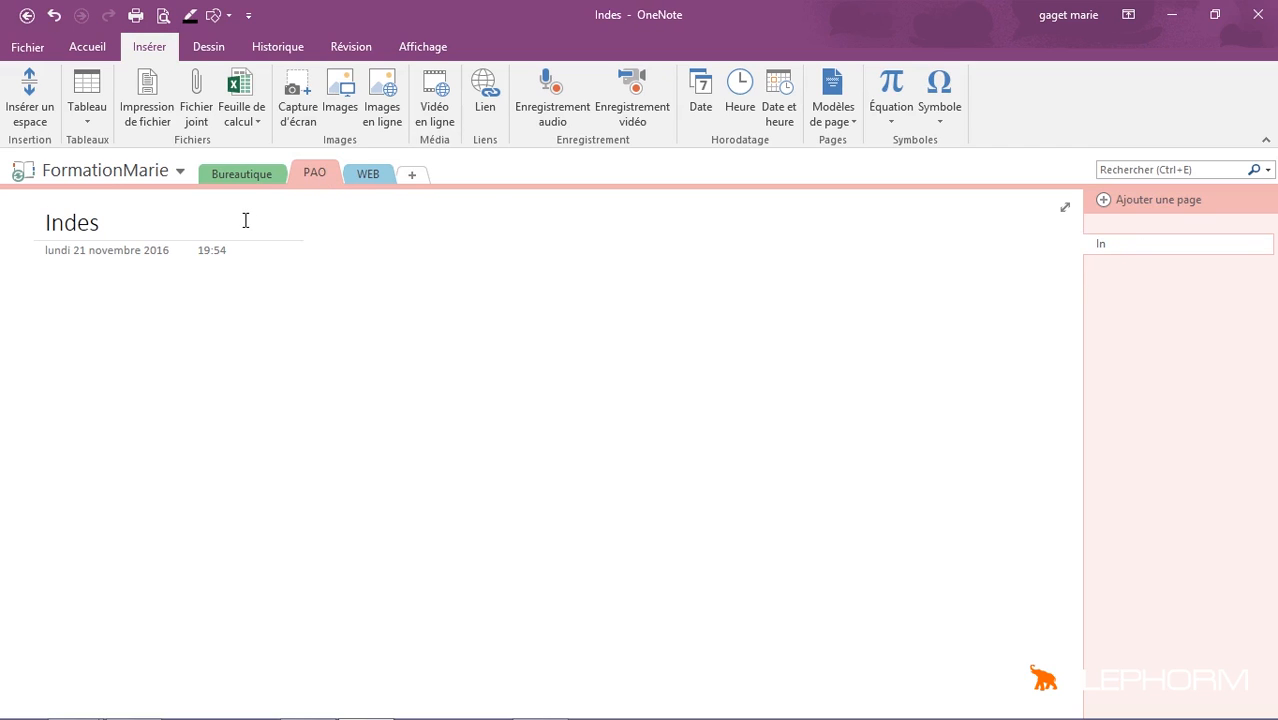
type("ign")
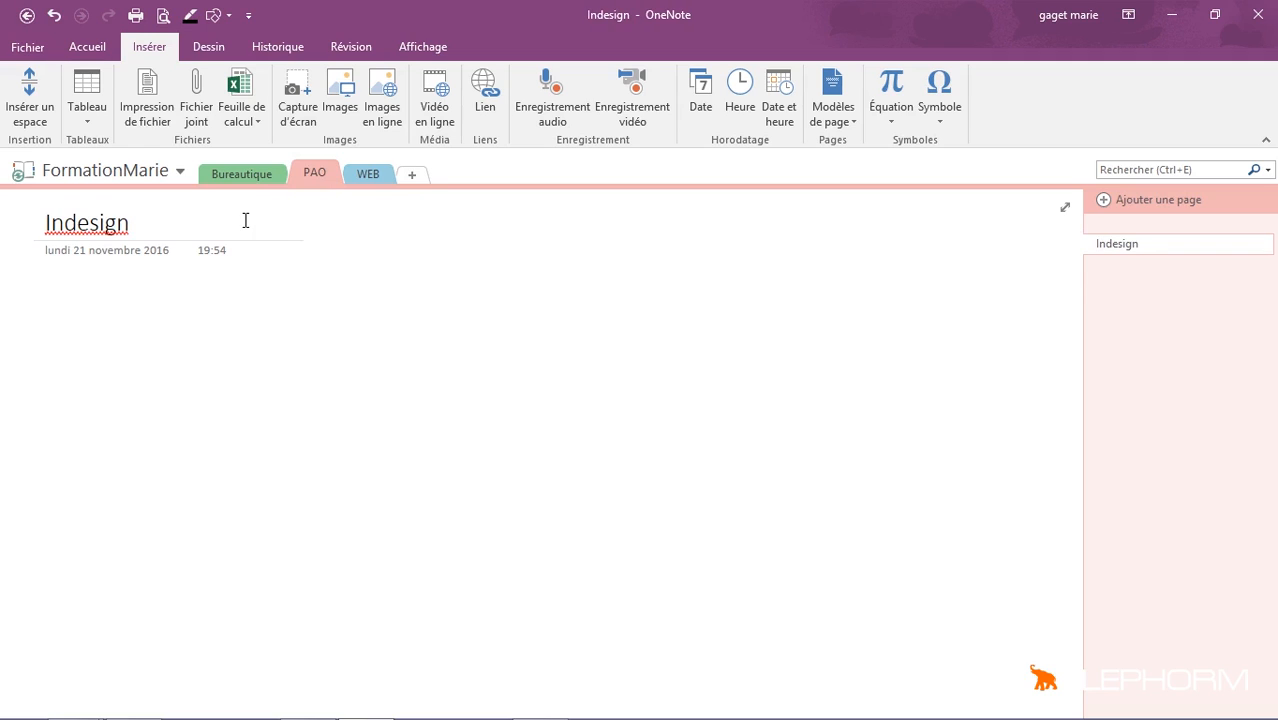
left_click(1185, 203)
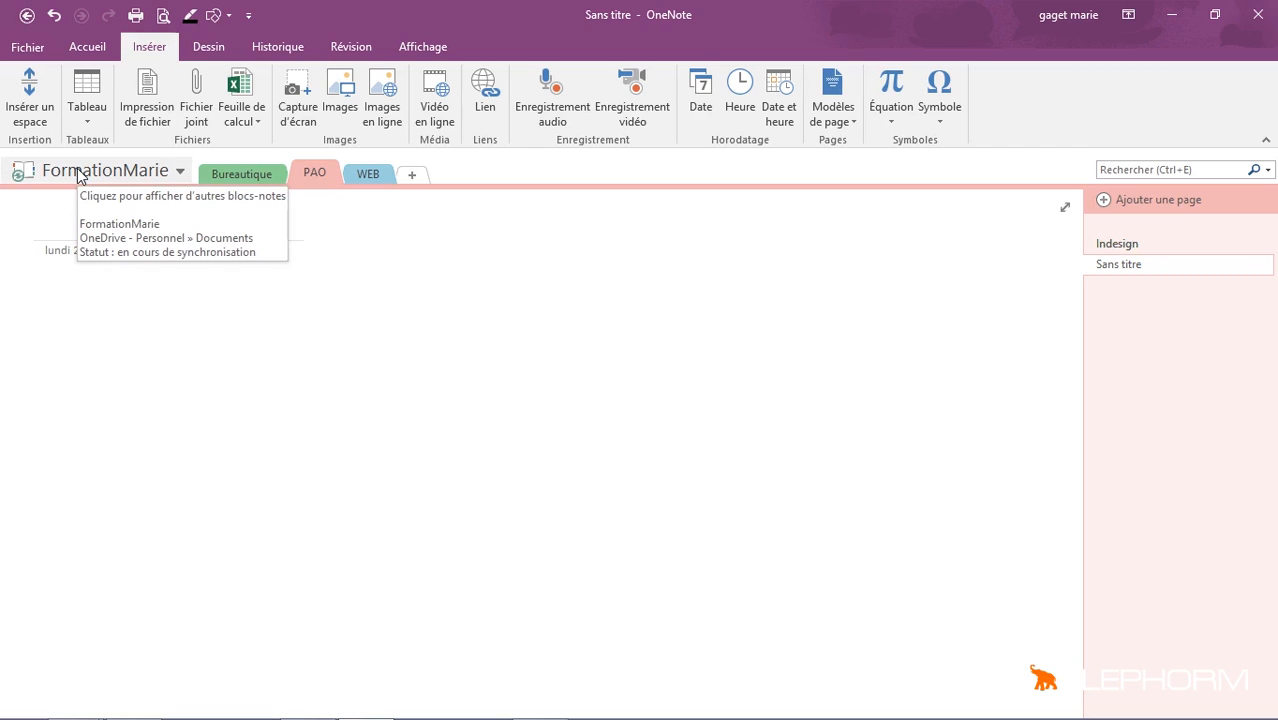
Step: View the Bureautique, PAO and WEB sections in turn
left_click(249, 176)
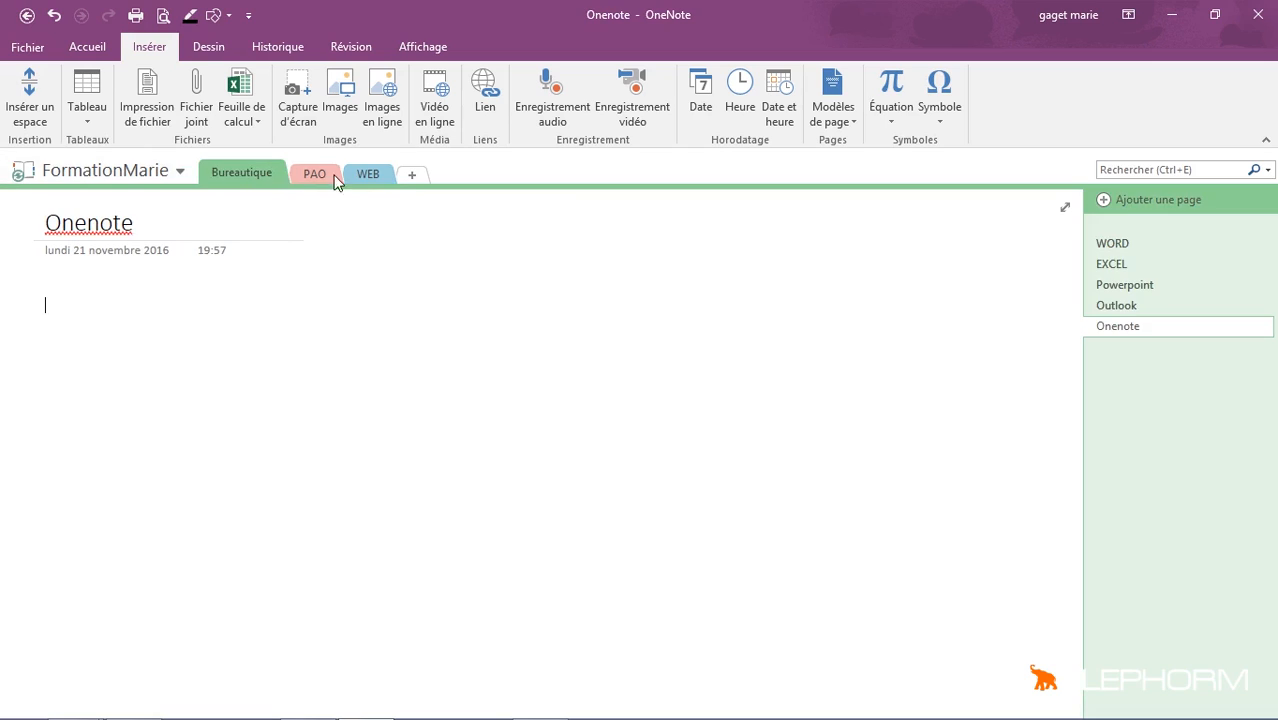
left_click(322, 173)
left_click(367, 176)
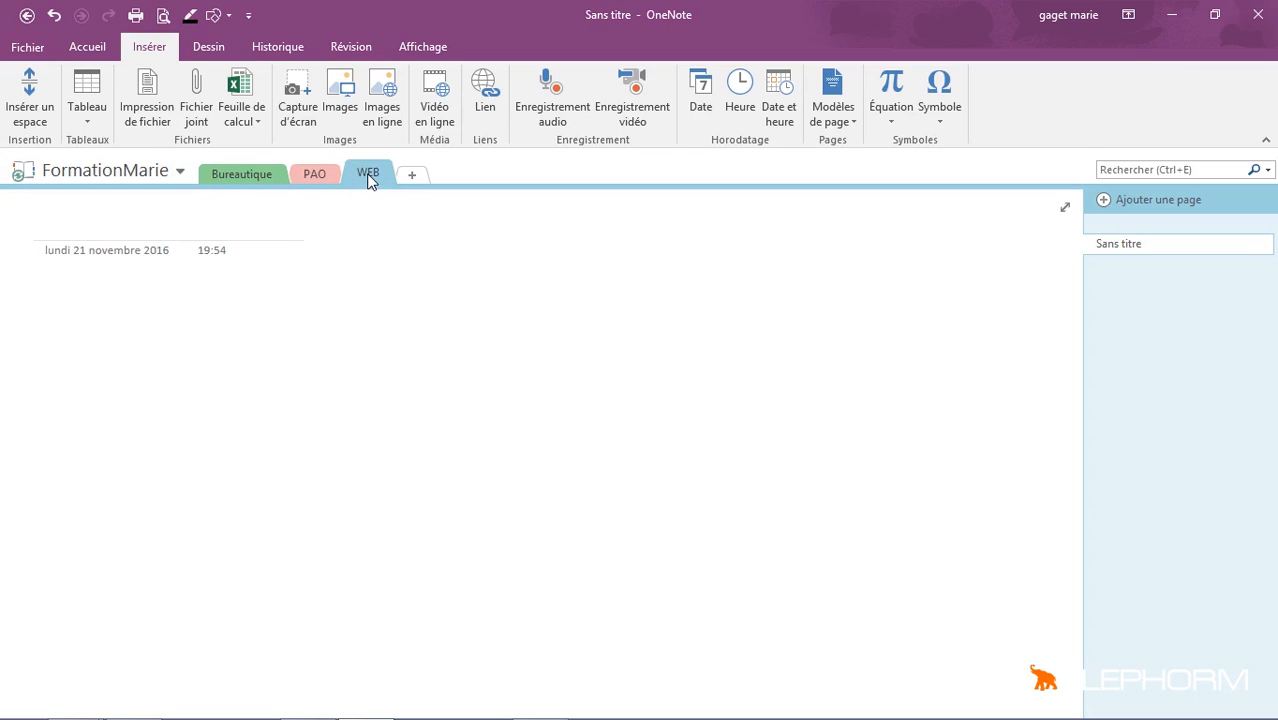
Step: Insert a new page directly below EXCEL in the Bureautique section and title it Excel niveau 1
left_click(241, 172)
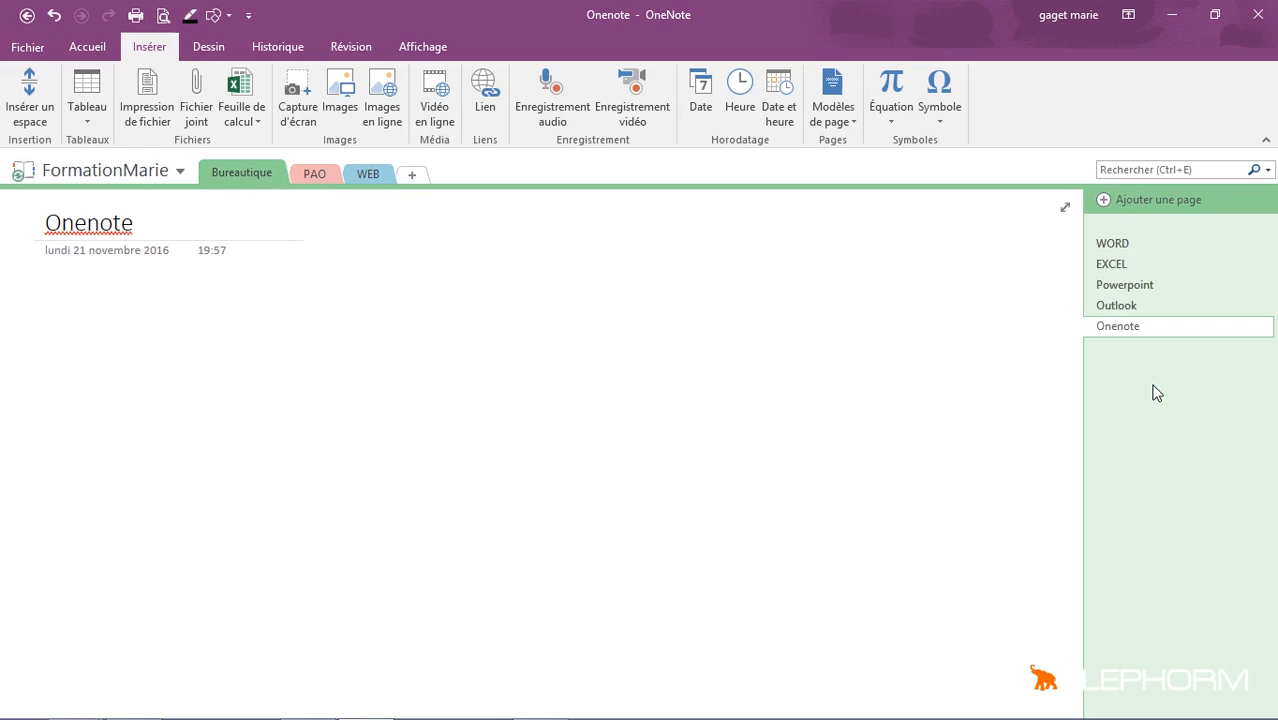
left_click(1131, 265)
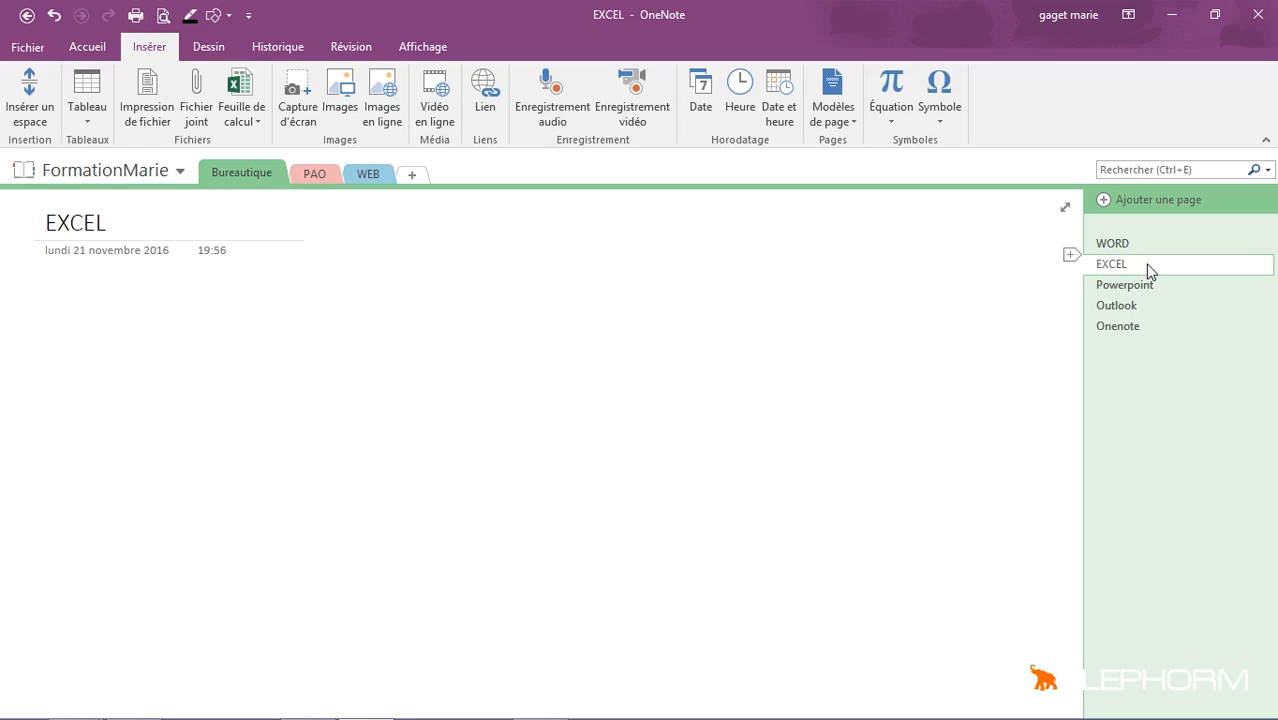
right_click(1153, 272)
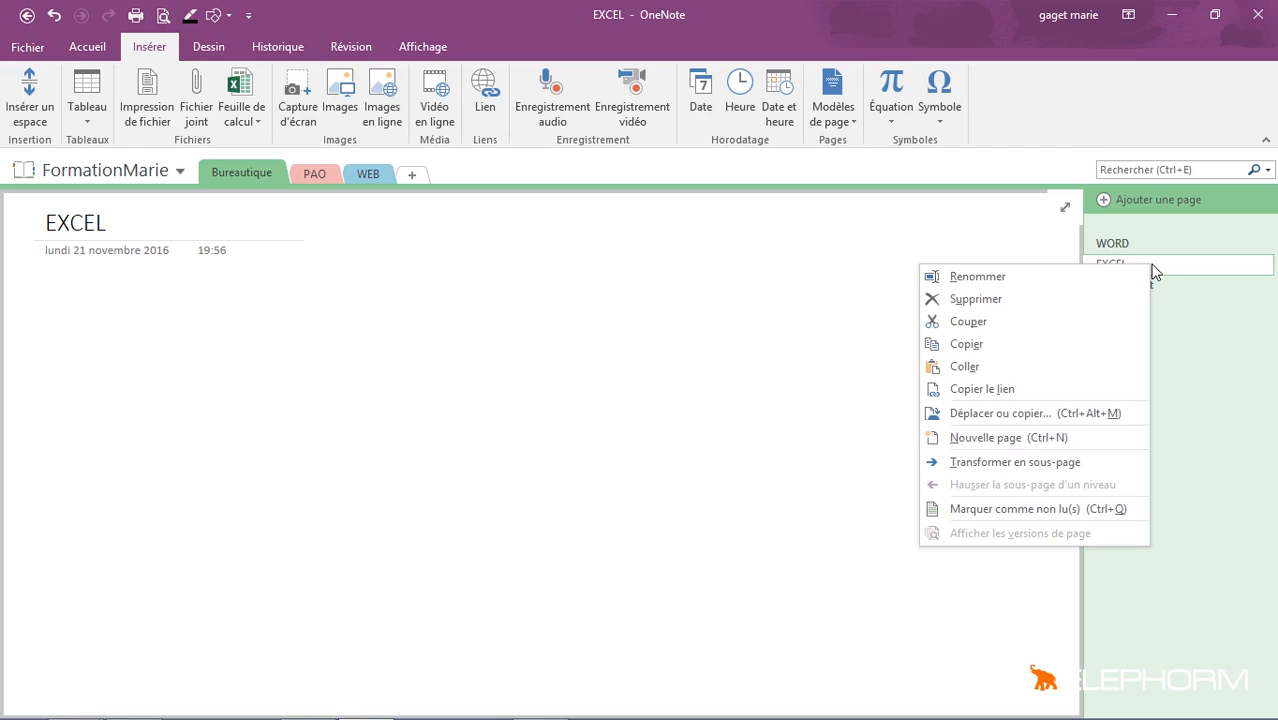
left_click(1030, 447)
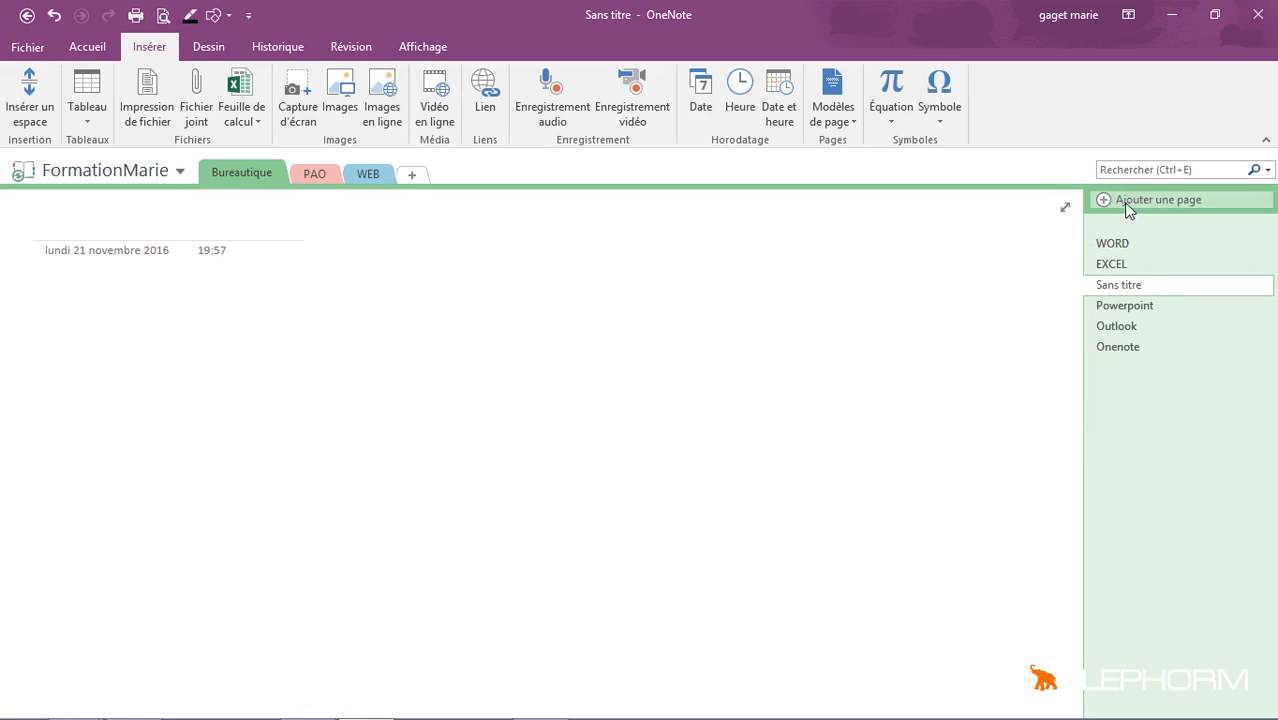
type("Excel")
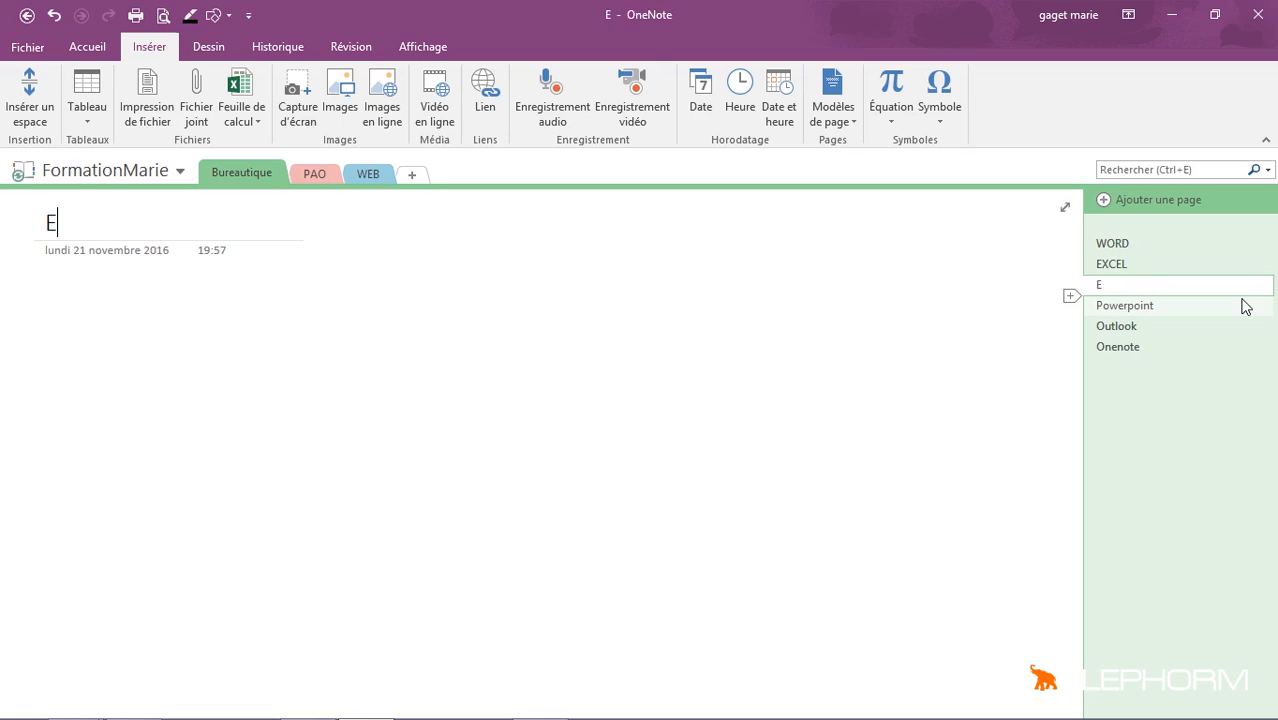
key("BackSpace")
key("BackSpace")
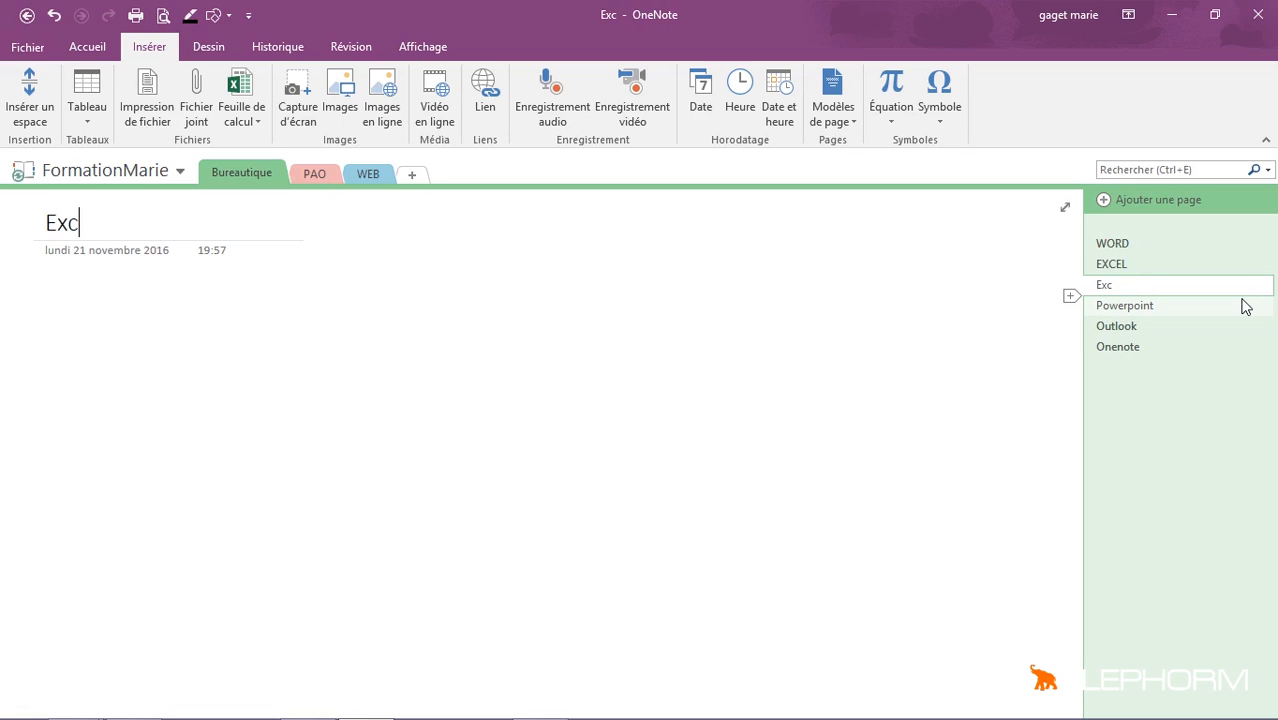
type("el niveu")
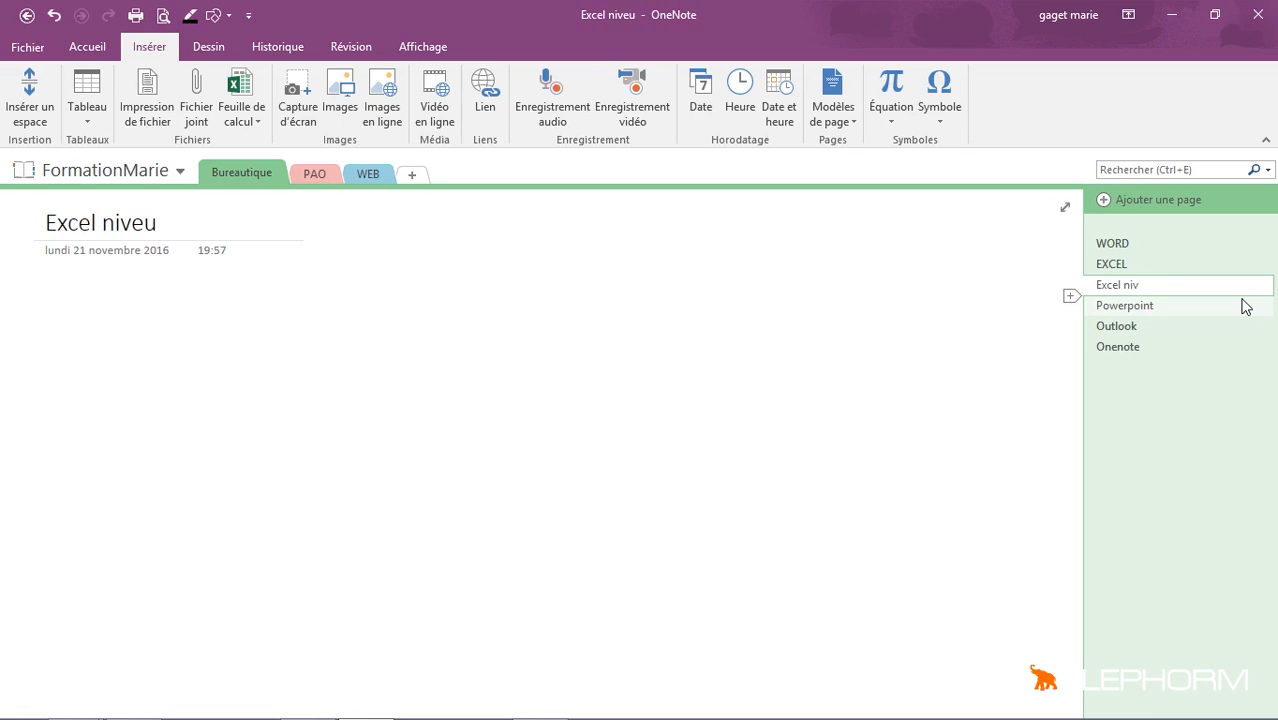
key("BackSpace")
type("au 1")
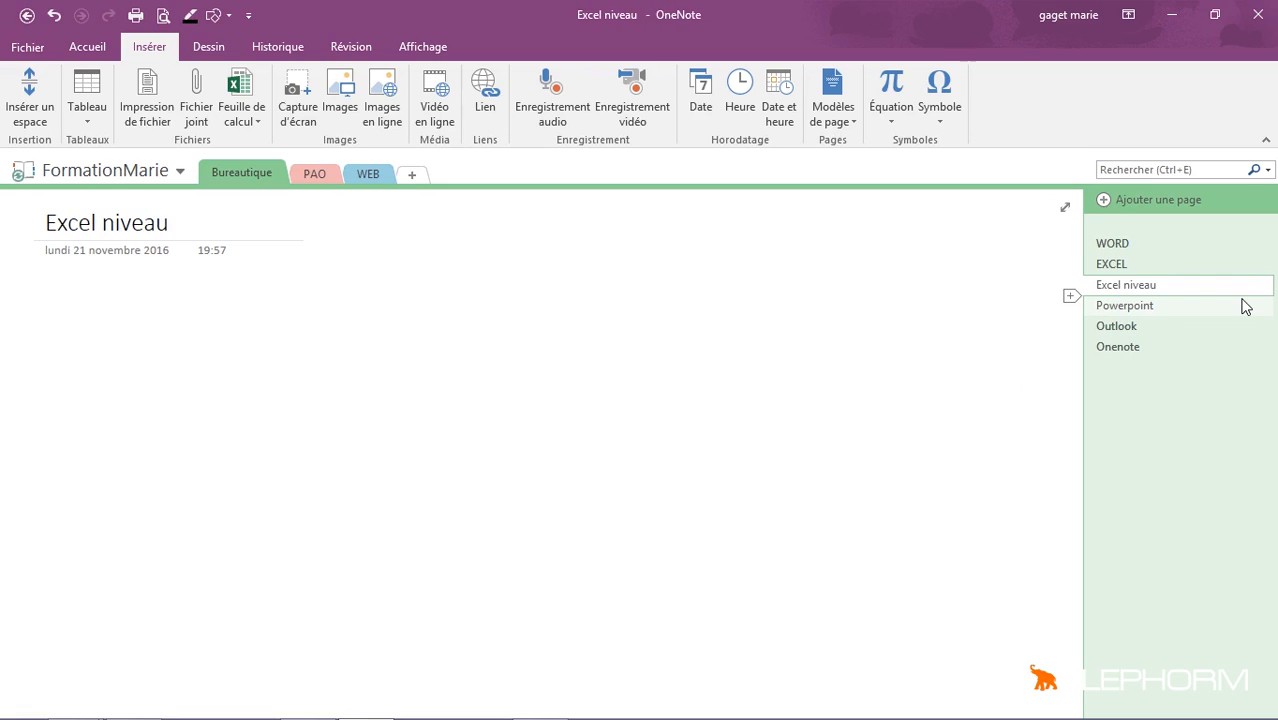
key("Return")
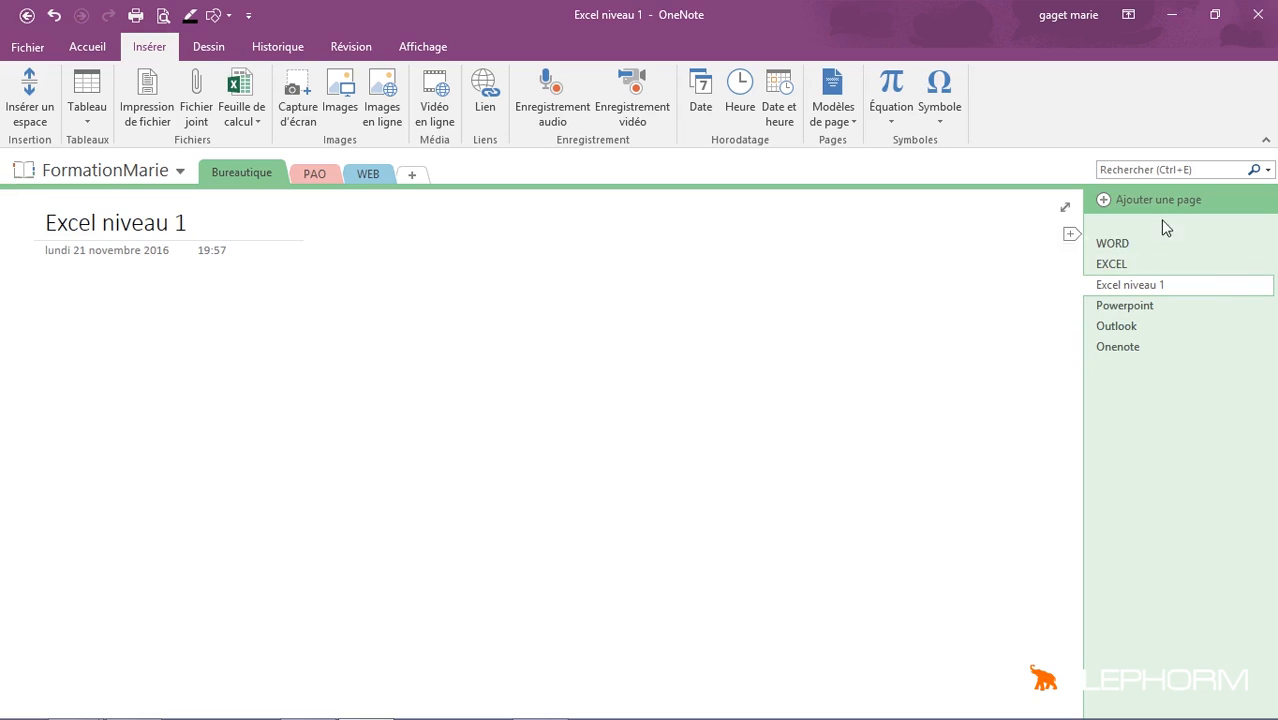
Step: Add a page titled Excel niveau 2 at the end of the Bureautique section
left_click(1160, 200)
type("E")
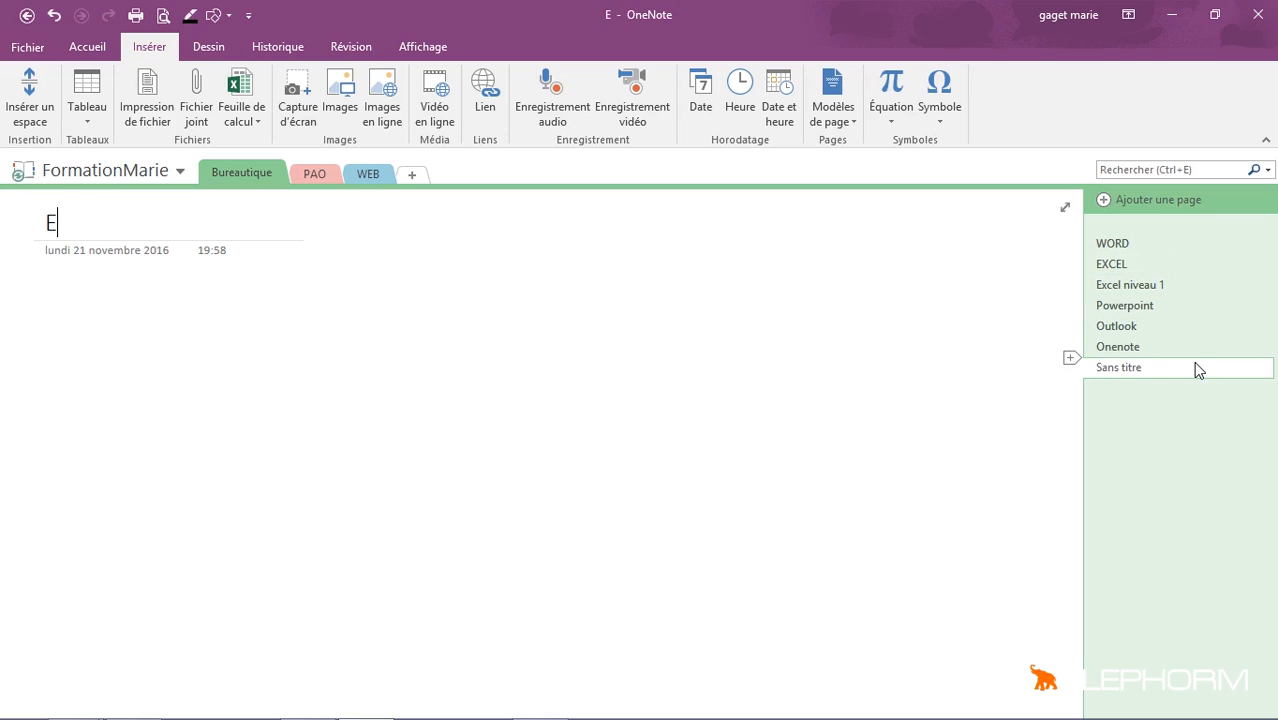
type("xcel niveau 2")
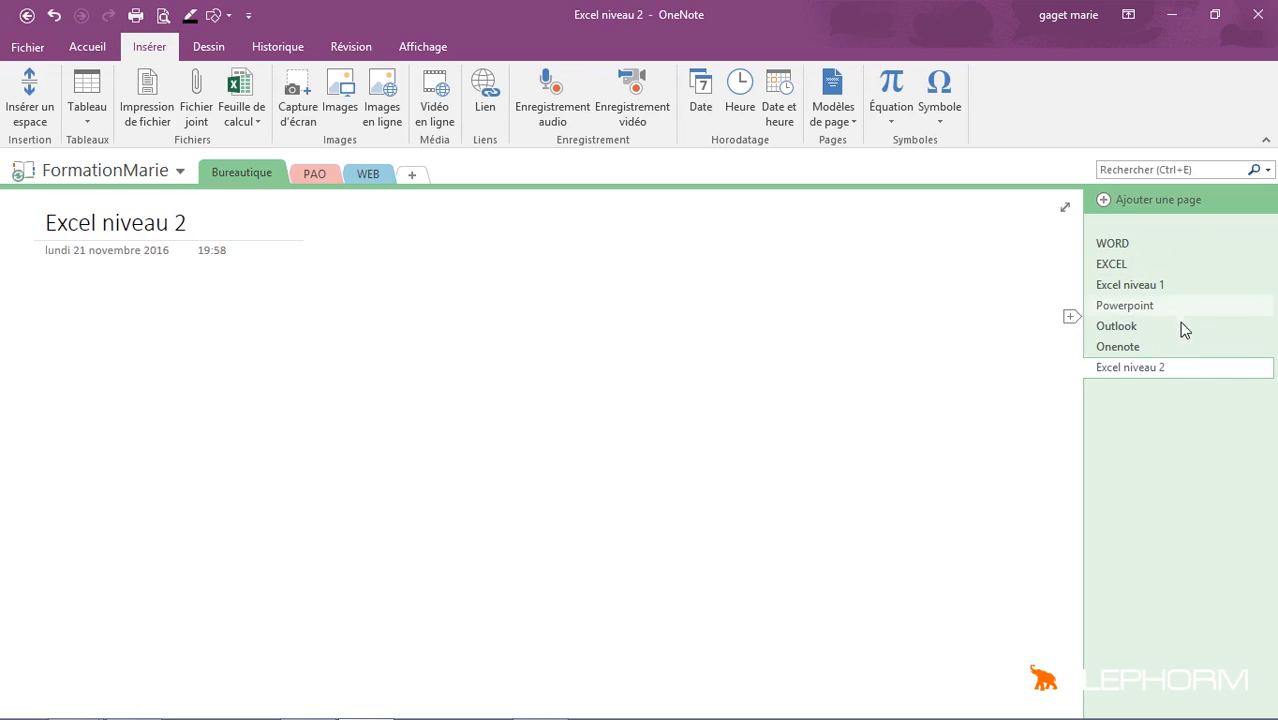
Step: Move the Excel niveau 2 page directly below Excel niveau 1 and turn both pages into subpages of EXCEL
left_click_drag(1144, 368, 1121, 302)
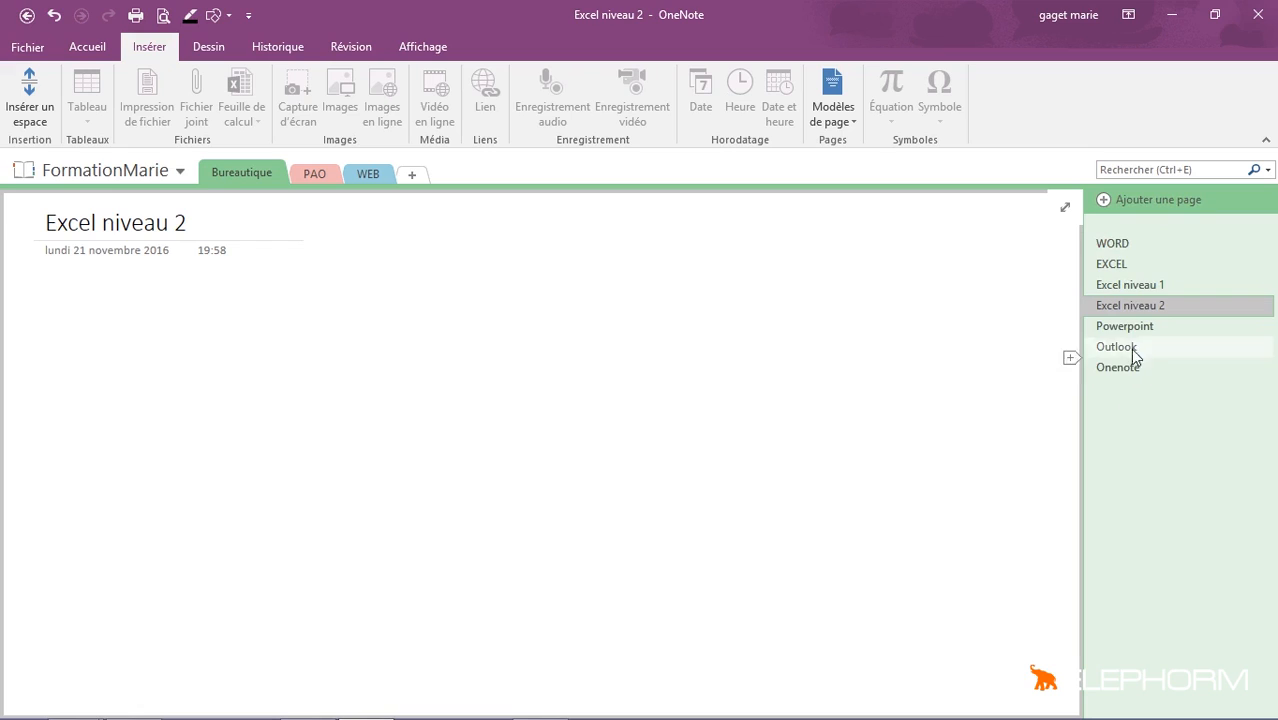
left_click(1112, 290)
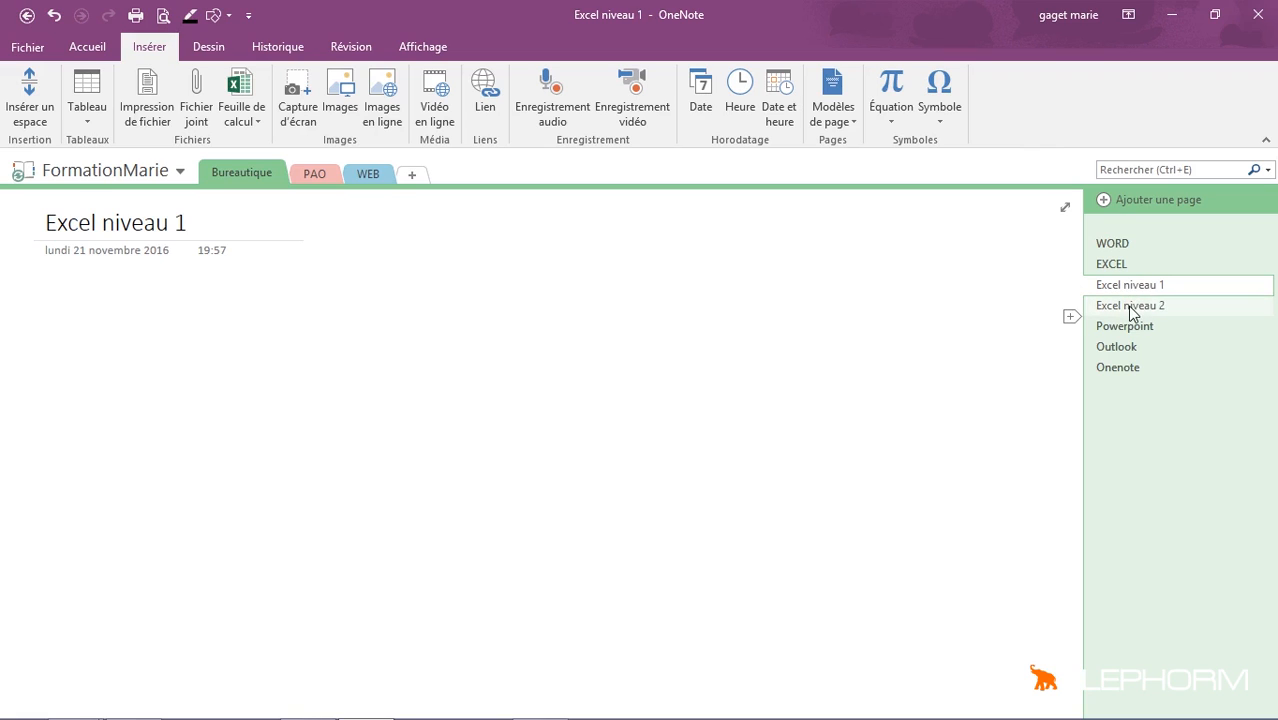
left_click(1130, 307, "ctrl")
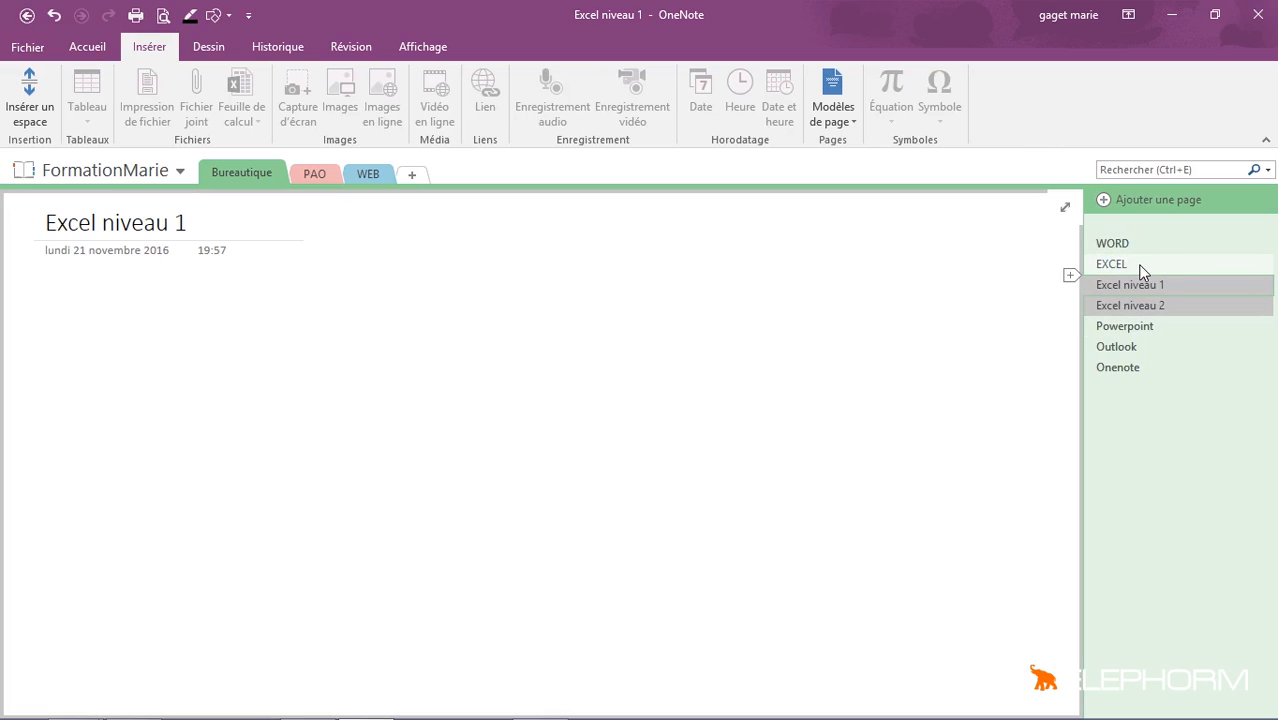
left_click(1135, 286)
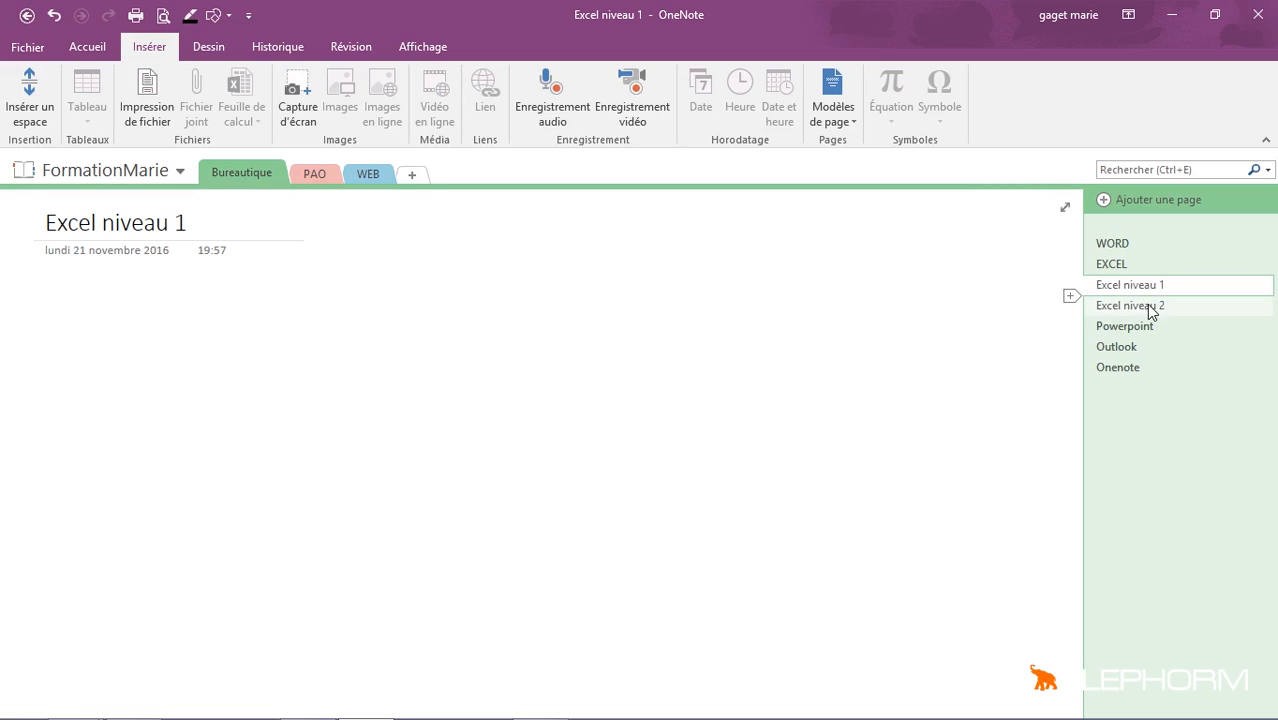
left_click(1144, 306, "ctrl")
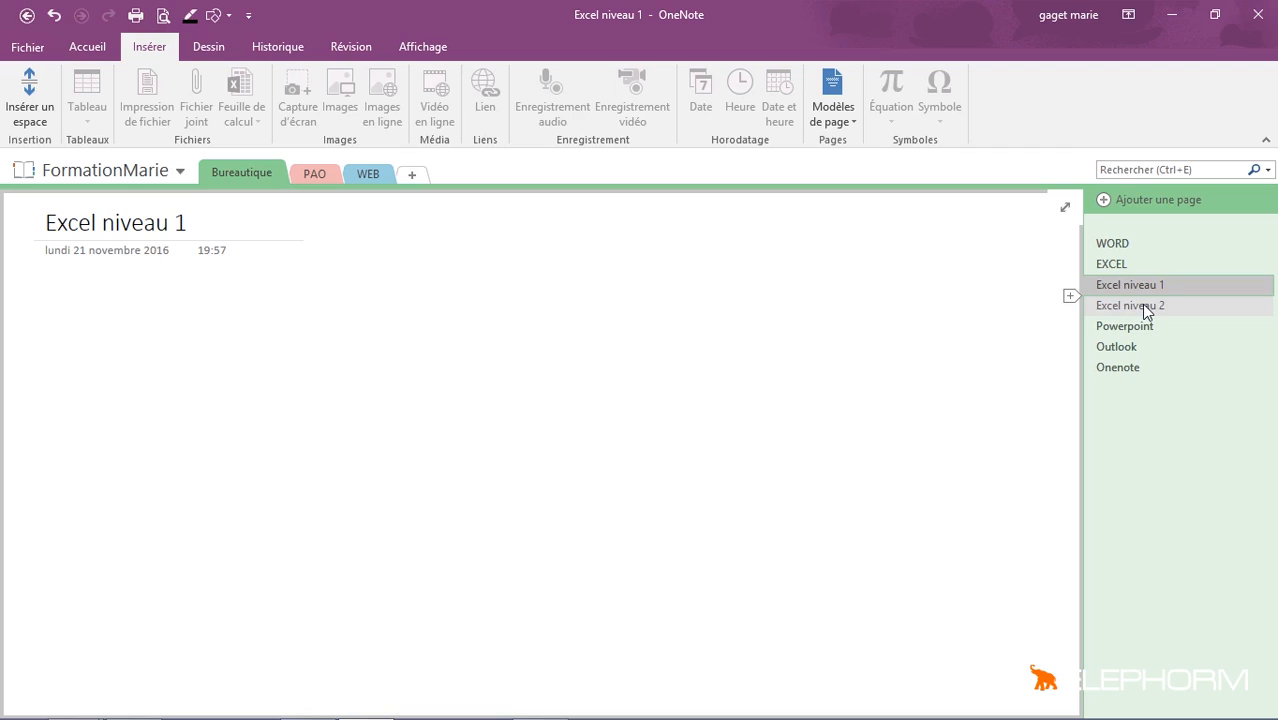
left_click(1144, 285)
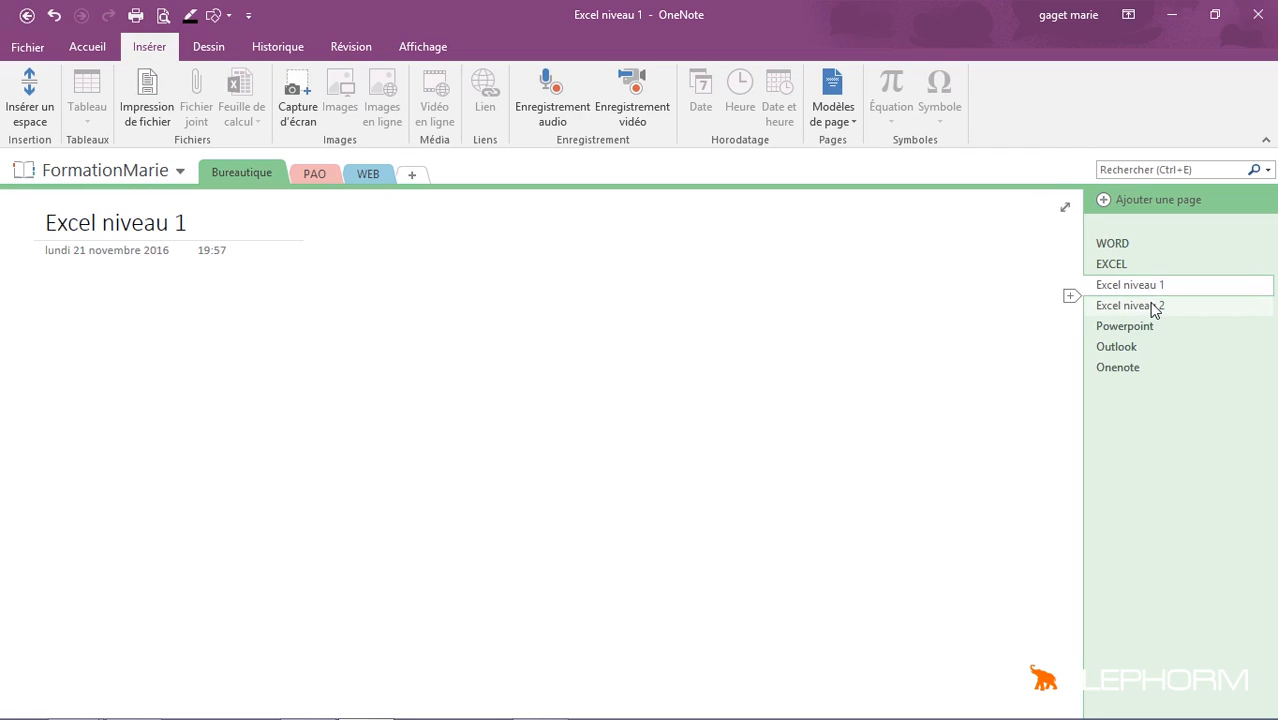
left_click(1150, 306, "ctrl")
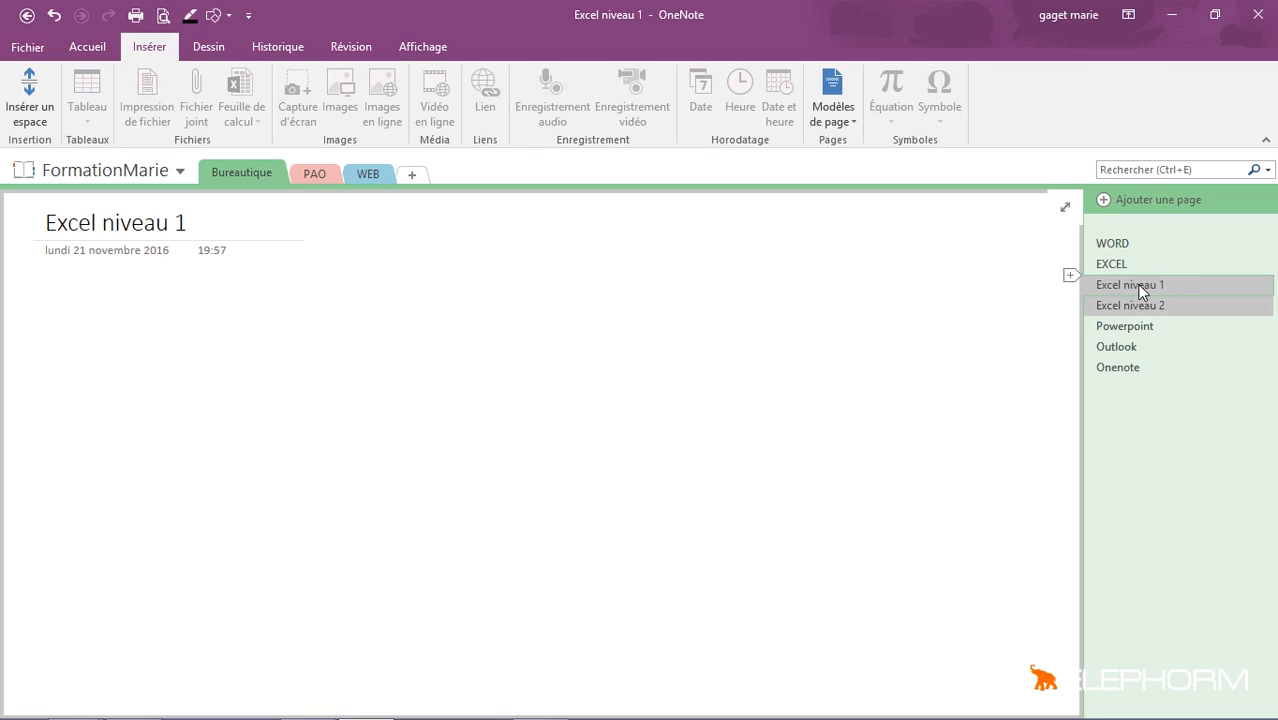
right_click(1141, 291)
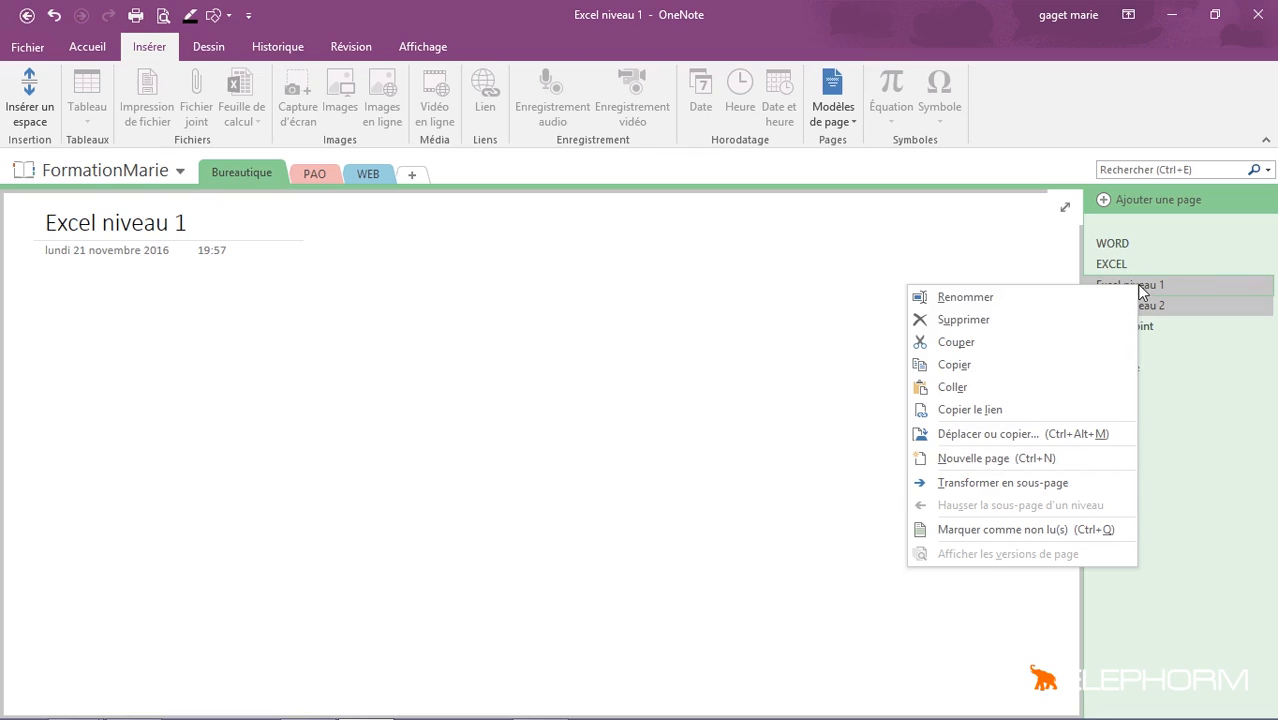
left_click(1068, 482)
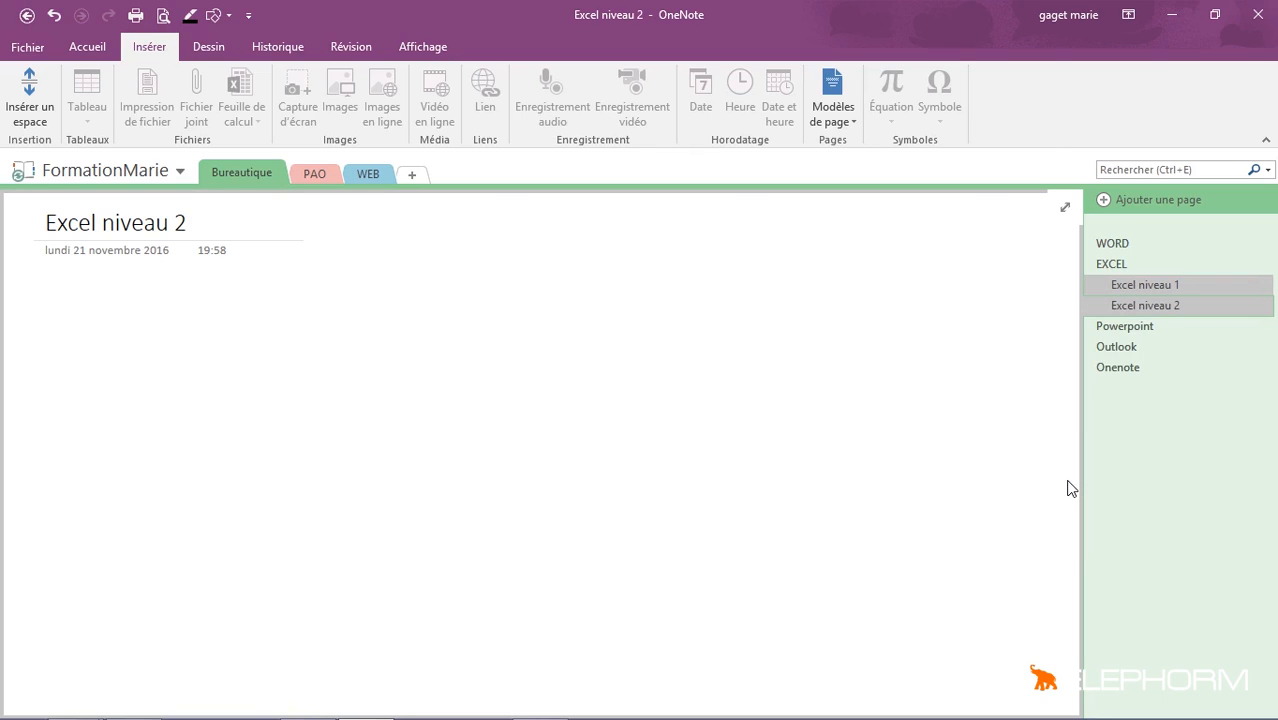
Step: View the WORD and EXCEL pages and the Excel niveau 1 and Excel niveau 2 subpages in turn
left_click(1125, 247)
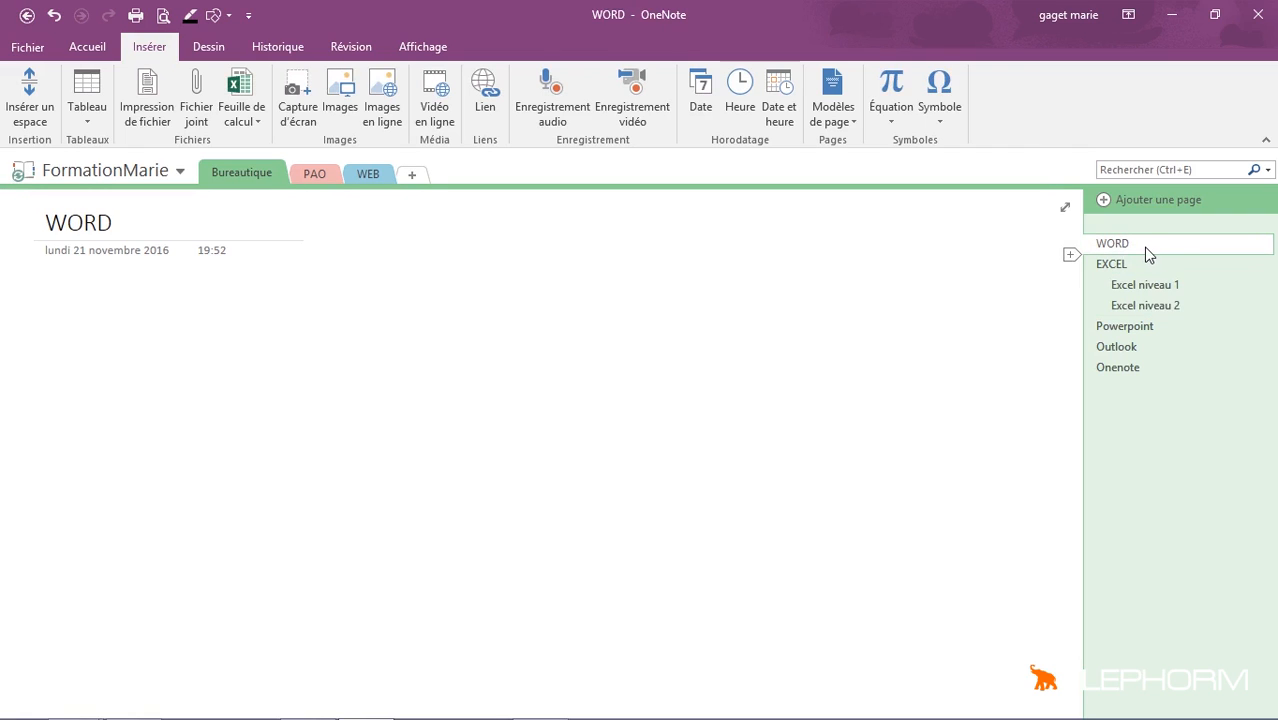
left_click(1130, 262)
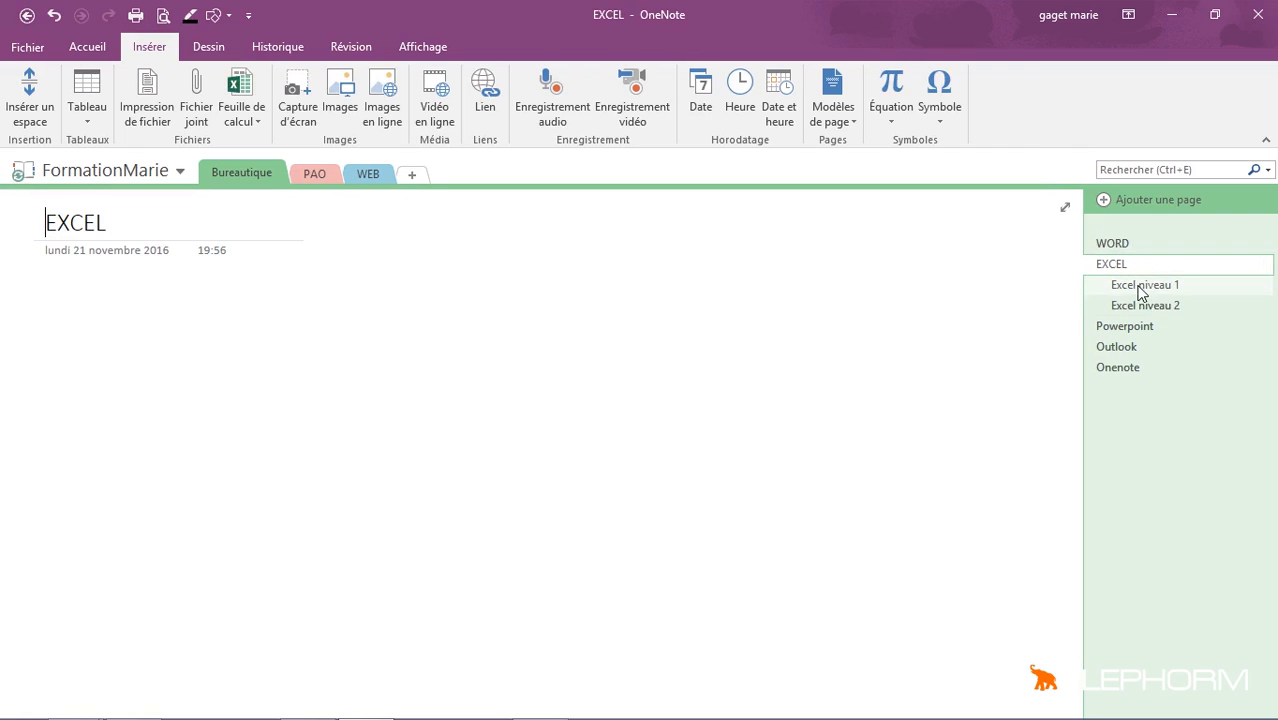
left_click(1145, 290)
left_click(1150, 308)
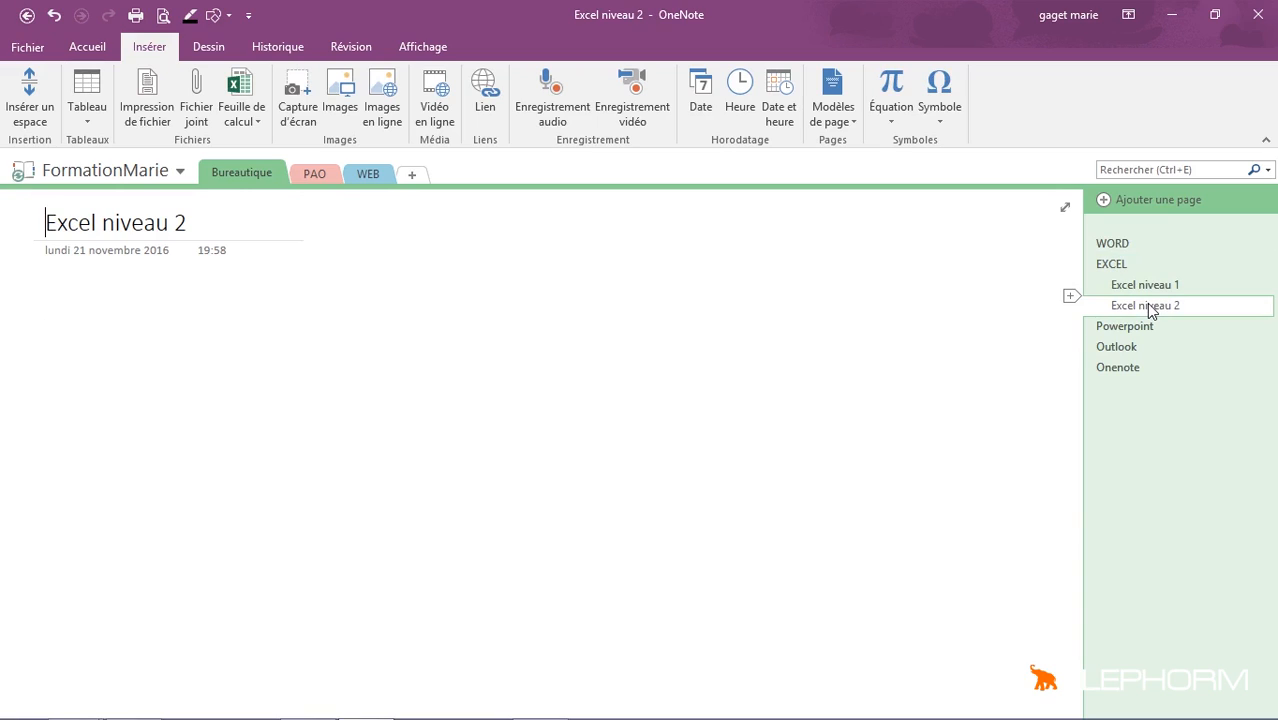